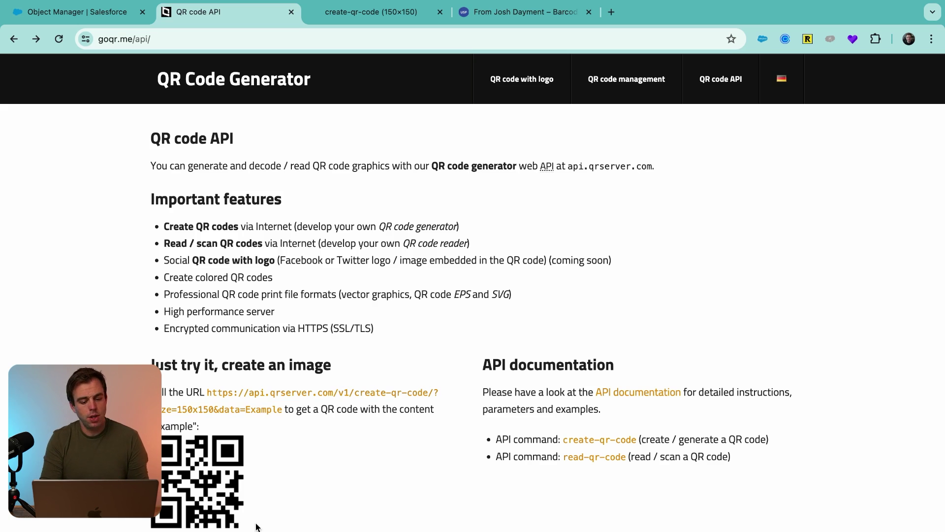
{"action": "scroll", "coordinate": [255, 492], "scroll_direction": "down", "scroll_amount": 3}
{"action": "scroll", "coordinate": [246, 269], "scroll_direction": "up", "scroll_amount": 5}
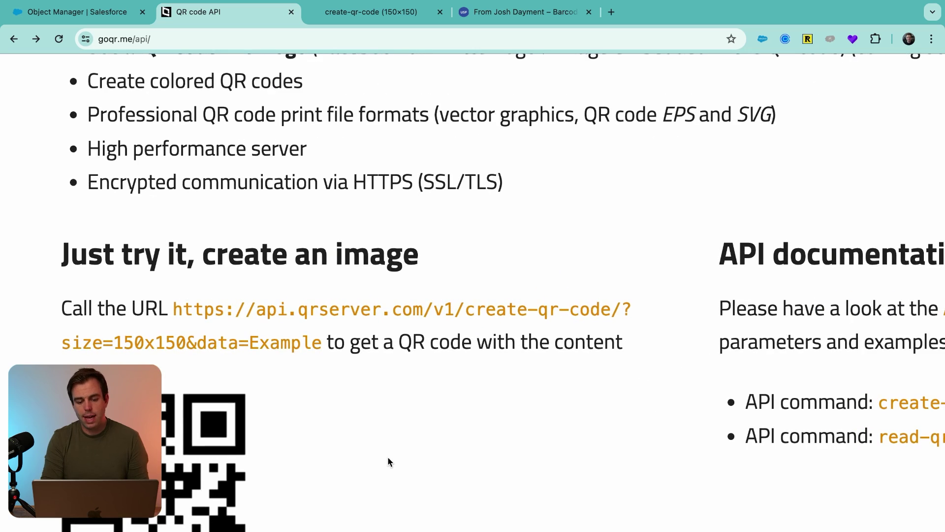
{"action": "scroll", "coordinate": [388, 462], "scroll_direction": "down", "scroll_amount": 1}
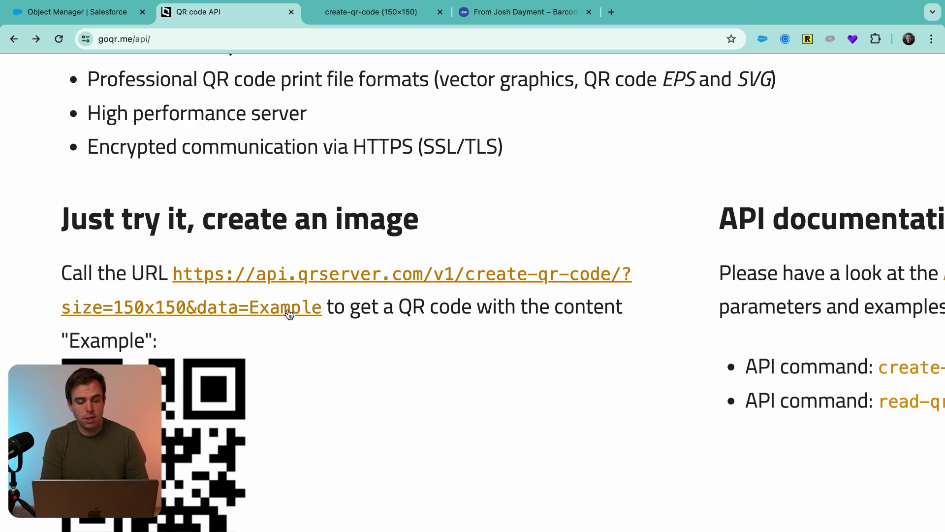
- Close the goqr.me page and change the QR image URL's data from Hello! to 'somethingdifferent'
{"action": "key", "text": "super+w"}
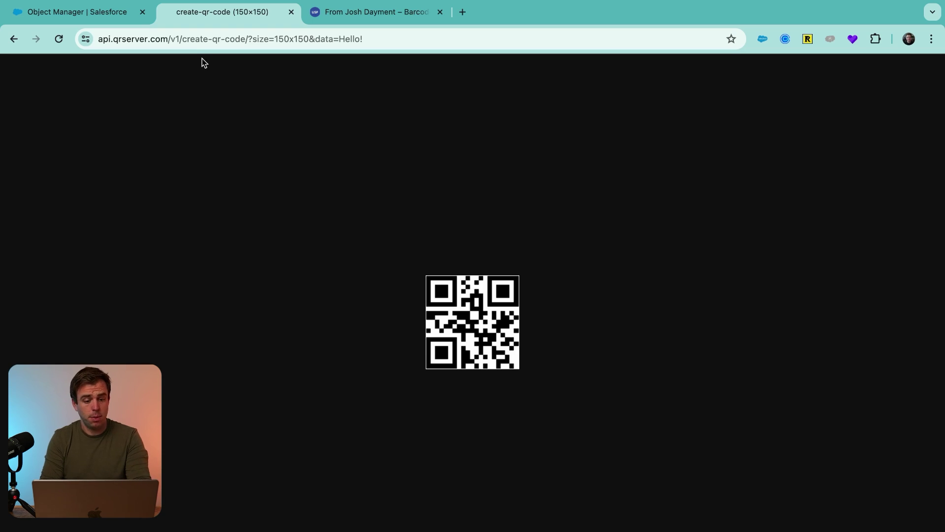
{"action": "left_click_drag", "start_coordinate": [101, 45], "coordinate": [349, 48]}
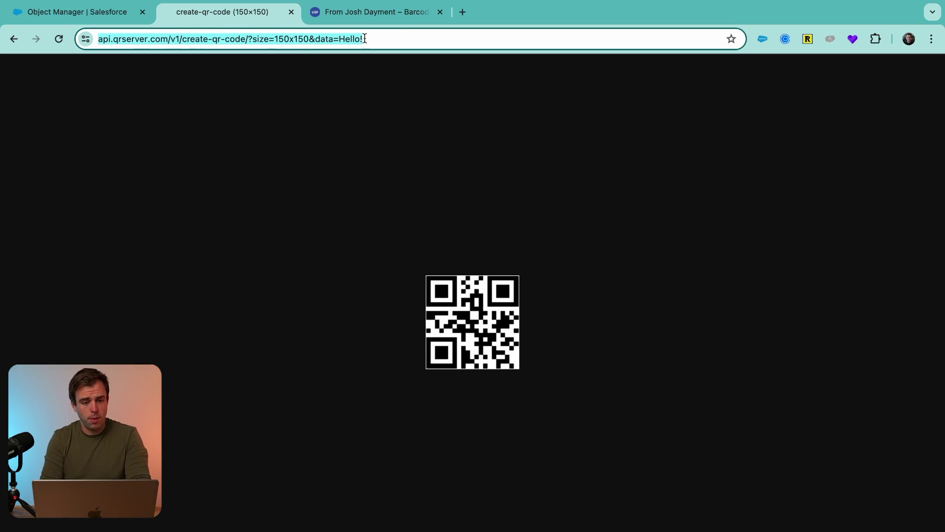
{"action": "left_click", "coordinate": [364, 39]}
{"action": "left_click_drag", "start_coordinate": [369, 40], "coordinate": [414, 40]}
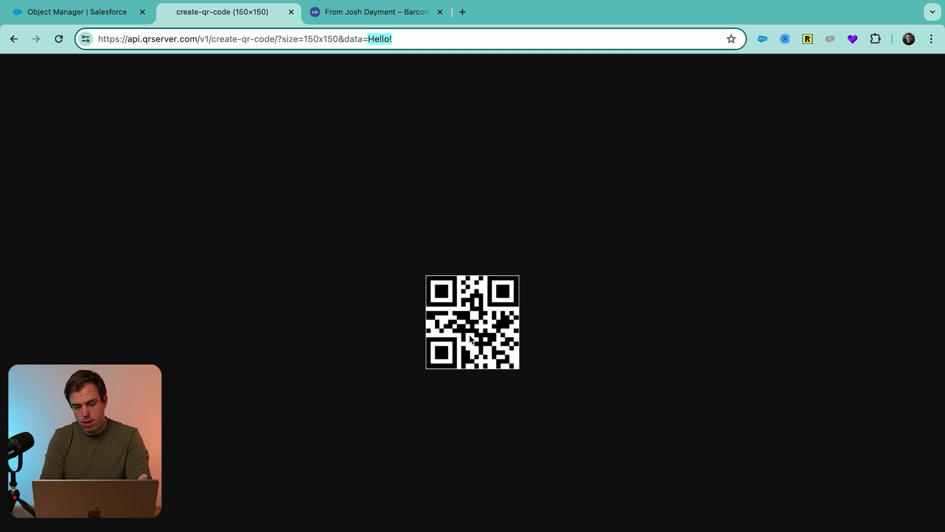
{"action": "left_click", "coordinate": [409, 40]}
{"action": "left_click_drag", "start_coordinate": [369, 39], "coordinate": [444, 42]}
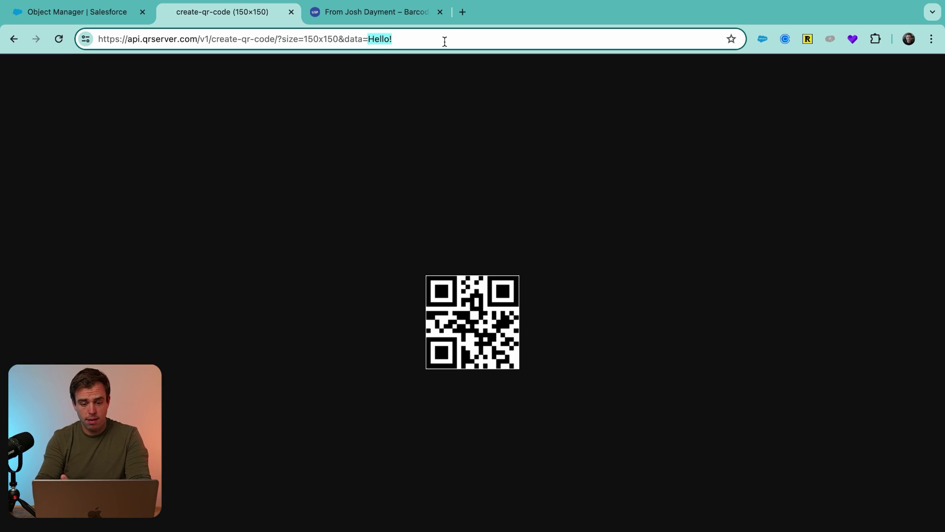
{"action": "type", "text": "somethingdifferent"}
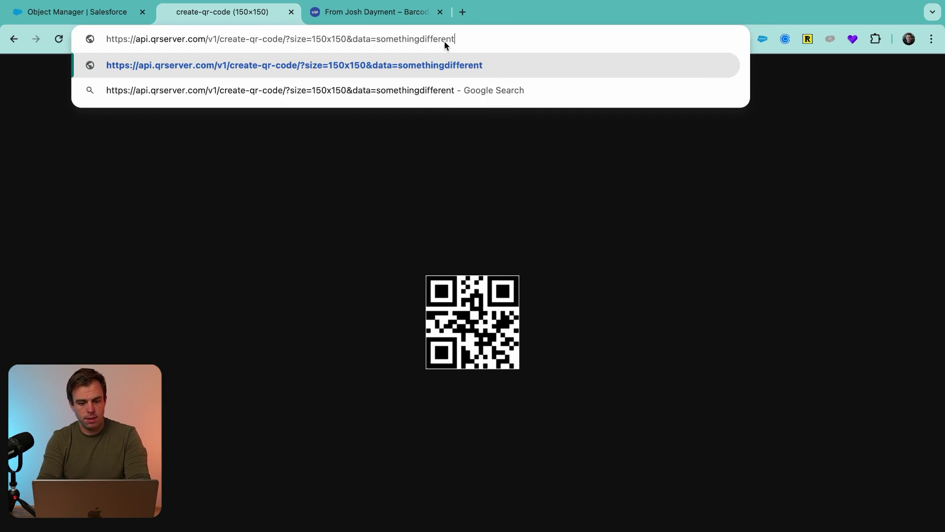
{"action": "key", "text": "Return"}
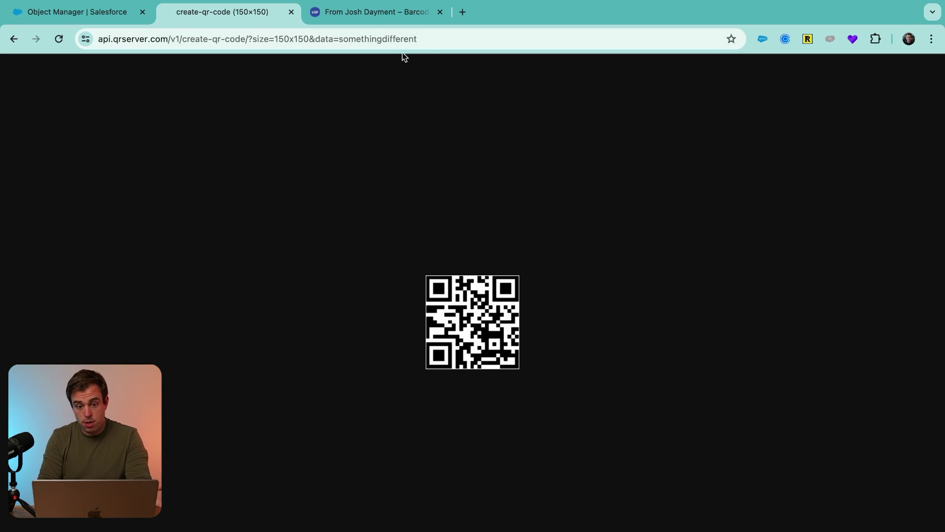
- Select the full somethingdifferent QR image address and return to the Object Manager
{"action": "double_click", "coordinate": [443, 38]}
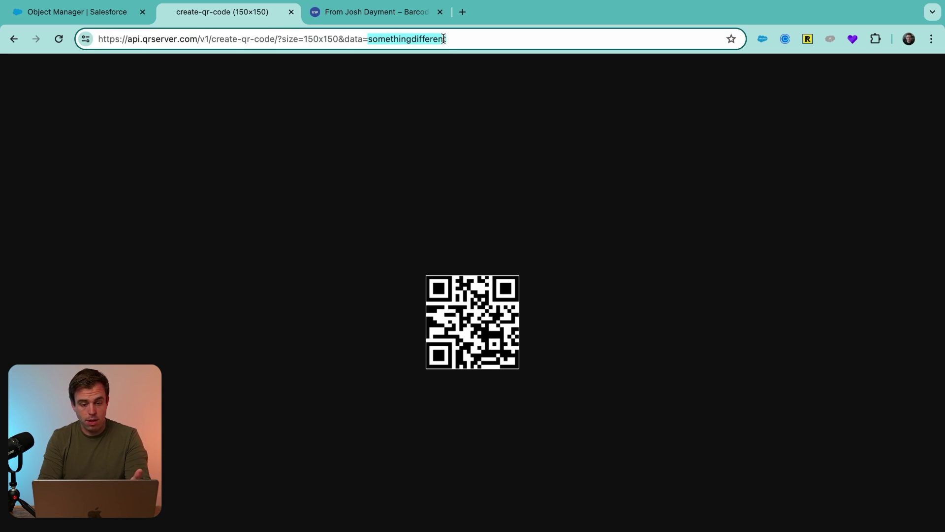
{"action": "triple_click", "coordinate": [444, 39]}
{"action": "key", "text": "super+c"}
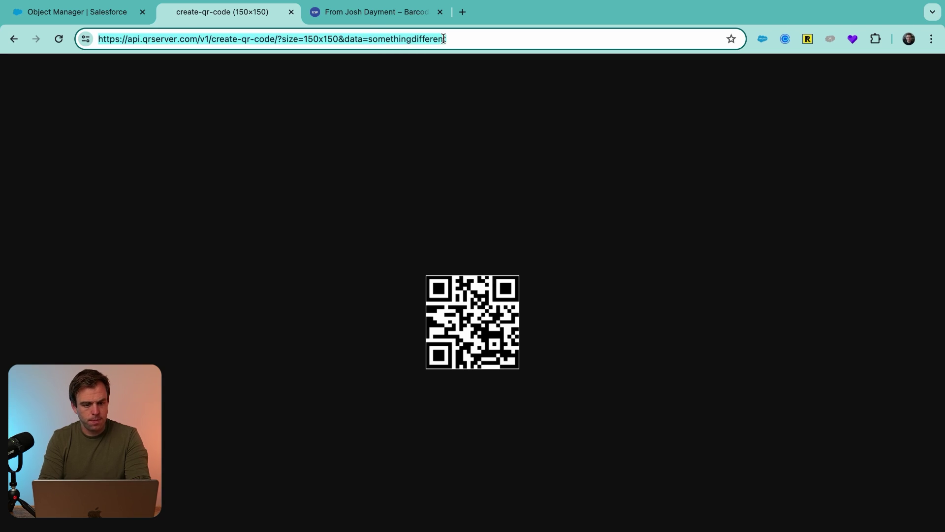
{"action": "left_click", "coordinate": [148, 19]}
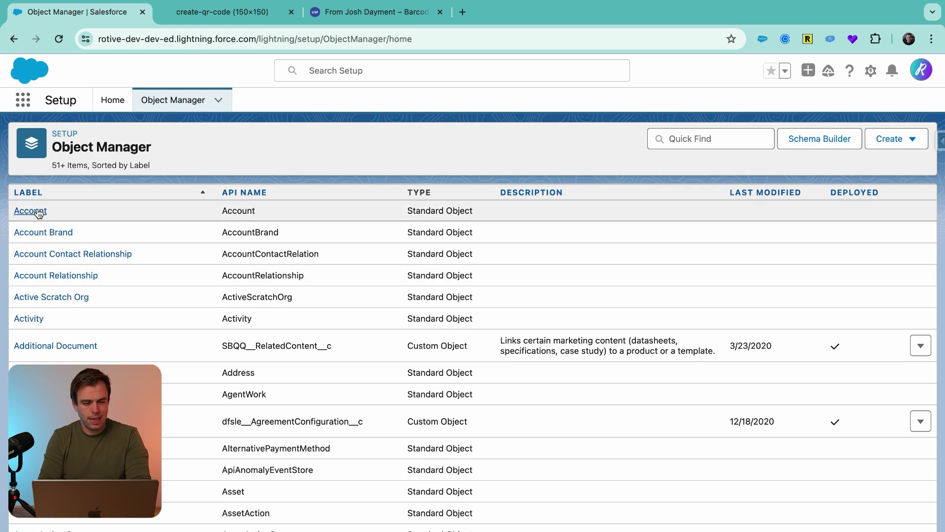
- Start a new Account formula field labelled 'QR Code' with a Text return type
{"action": "left_click", "coordinate": [36, 212]}
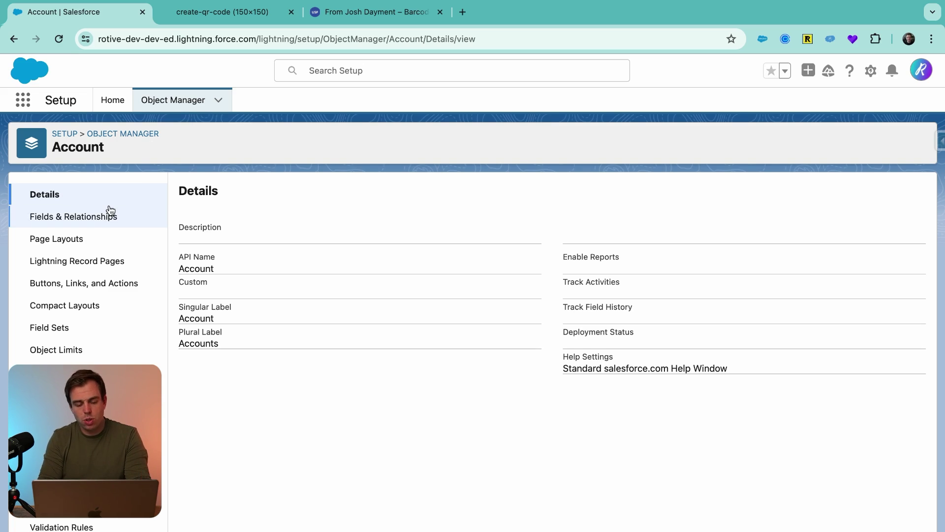
{"action": "left_click", "coordinate": [98, 217]}
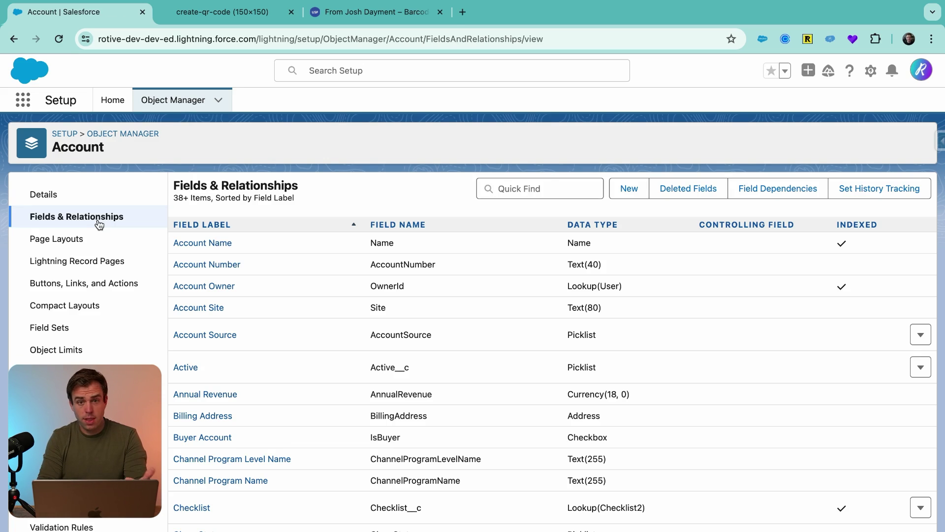
{"action": "left_click", "coordinate": [85, 216]}
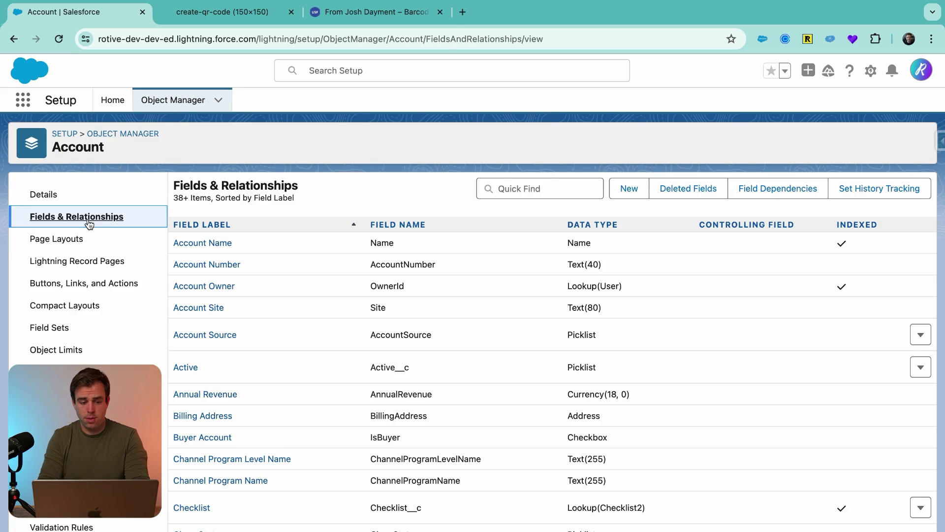
{"action": "left_click", "coordinate": [629, 190]}
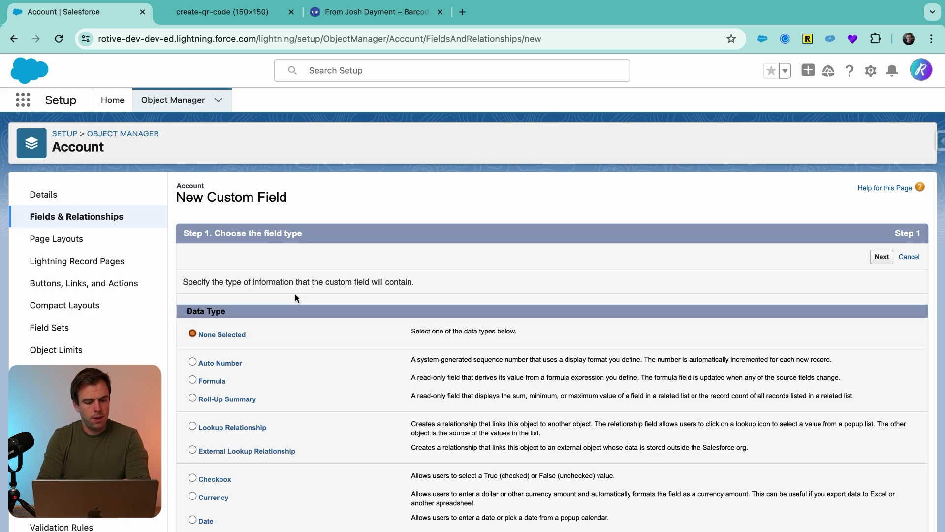
{"action": "left_click", "coordinate": [210, 383]}
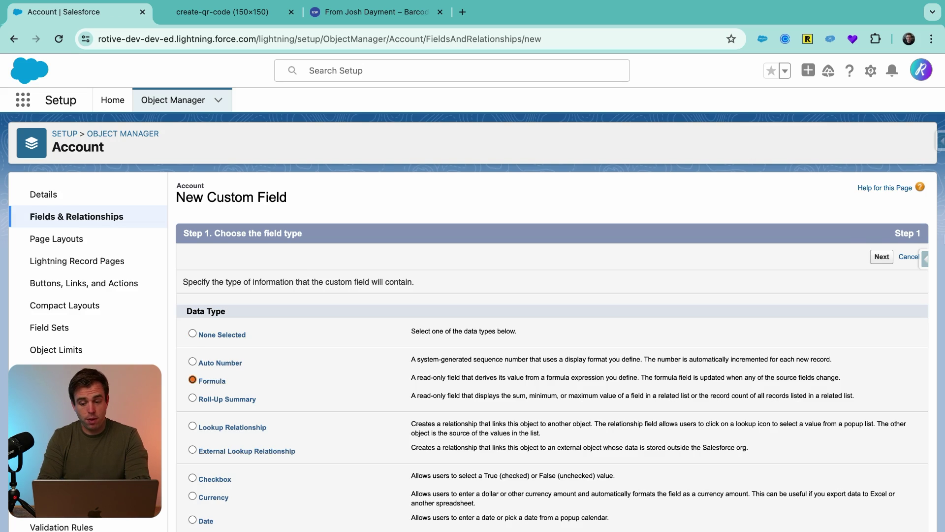
{"action": "left_click", "coordinate": [882, 256]}
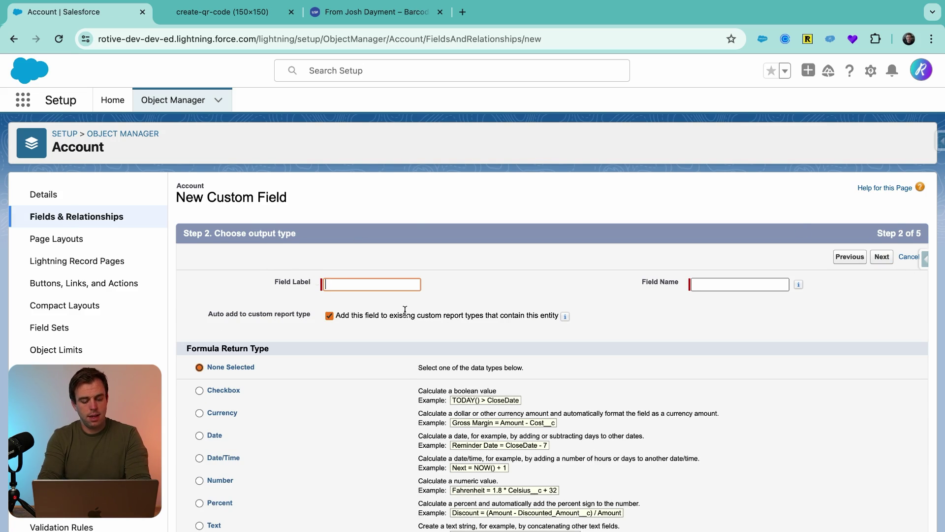
{"action": "type", "text": "QR Code"}
{"action": "scroll", "coordinate": [261, 485], "scroll_direction": "down", "scroll_amount": 2}
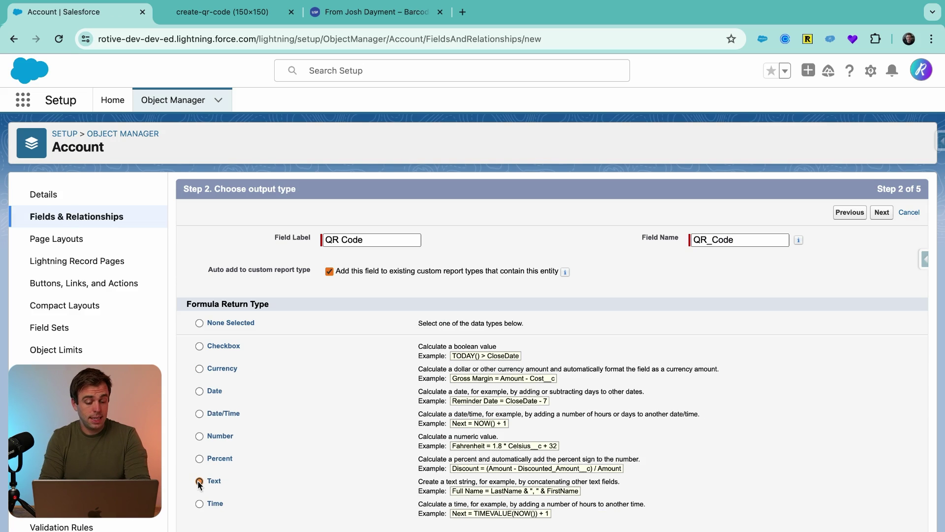
{"action": "left_click", "coordinate": [214, 481]}
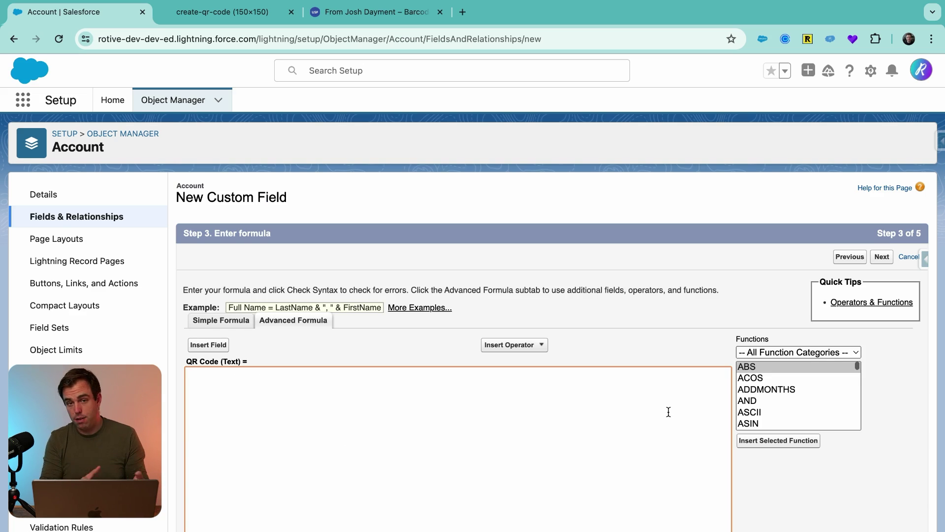
- Insert the IMAGE function into the QR Code formula
{"action": "left_click", "coordinate": [669, 411]}
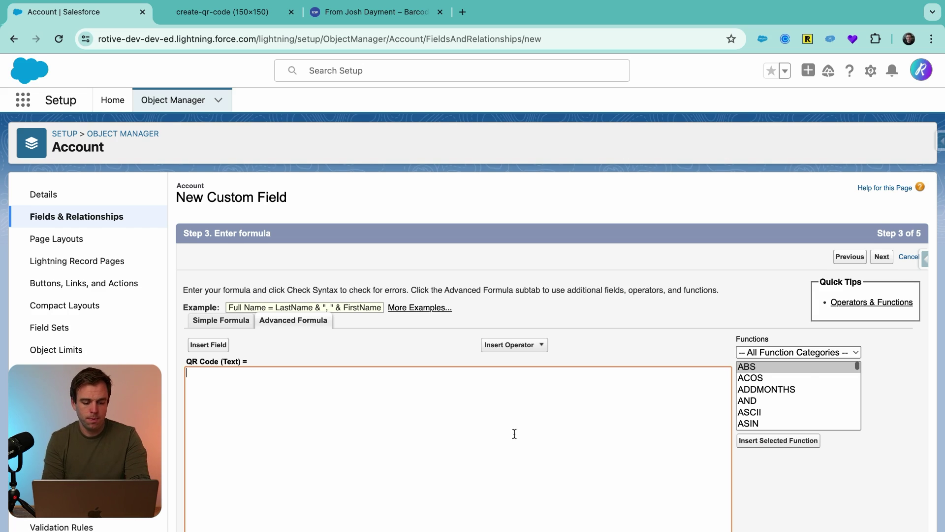
{"action": "left_click", "coordinate": [804, 377]}
{"action": "type", "text": "im"}
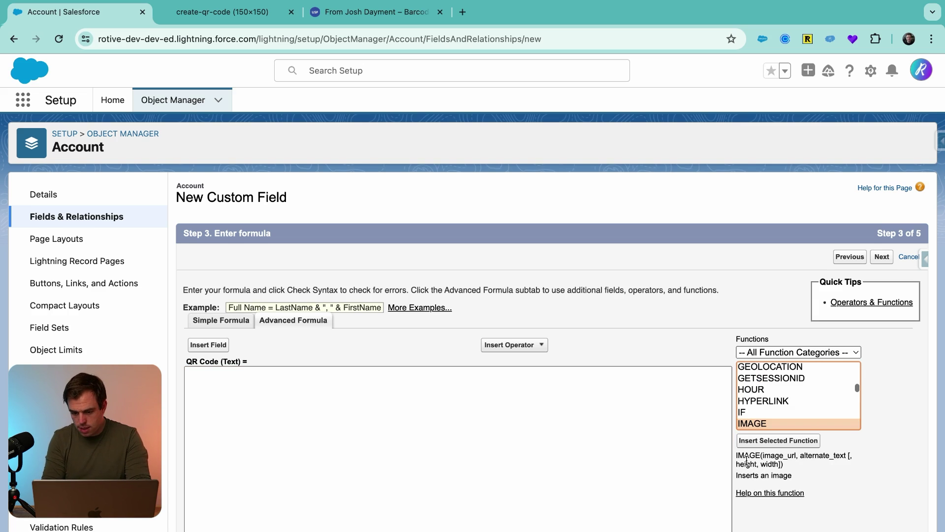
{"action": "left_click_drag", "start_coordinate": [737, 455], "coordinate": [798, 455]}
{"action": "left_click", "coordinate": [770, 463]}
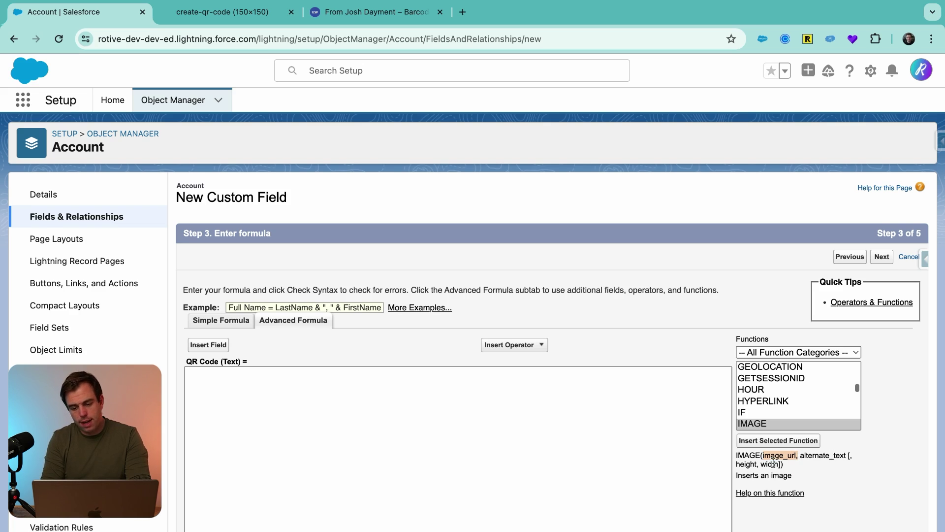
{"action": "left_click_drag", "start_coordinate": [800, 455], "coordinate": [823, 455]}
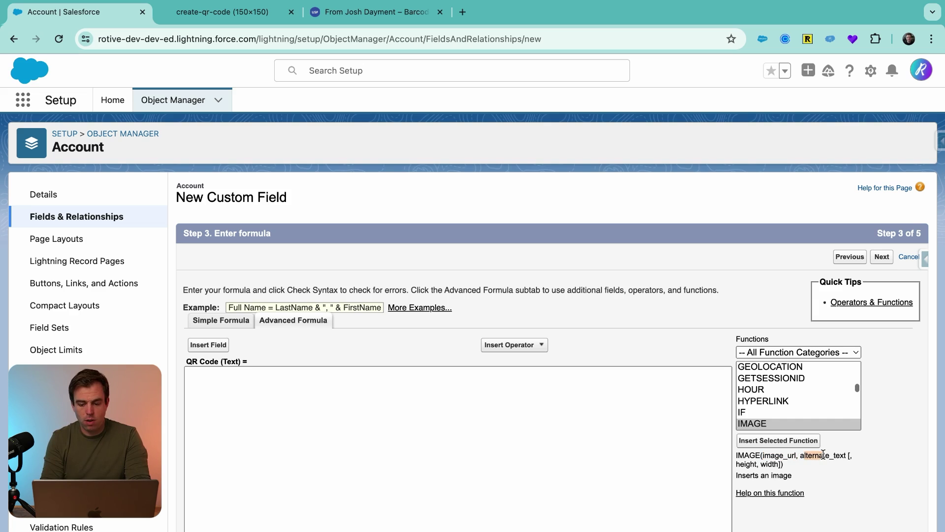
{"action": "left_click", "coordinate": [778, 440]}
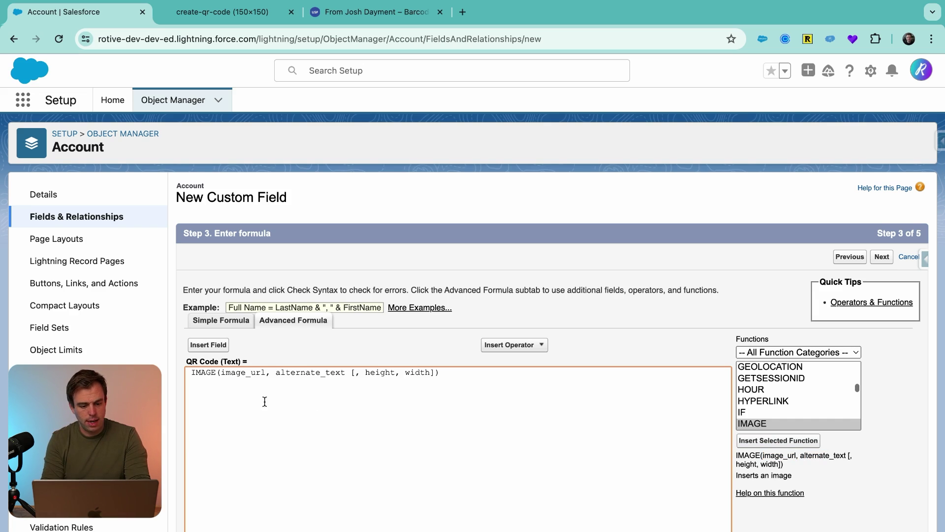
- Paste the qrserver somethingdifferent URL as image_url and set the alternate text to "Qr Code"
{"action": "double_click", "coordinate": [246, 372]}
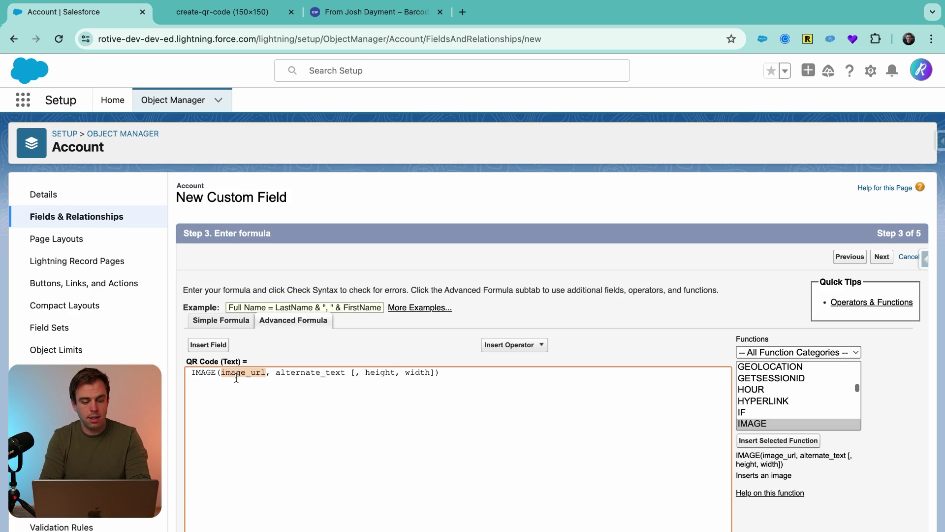
{"action": "left_click", "coordinate": [247, 392]}
{"action": "double_click", "coordinate": [237, 373]}
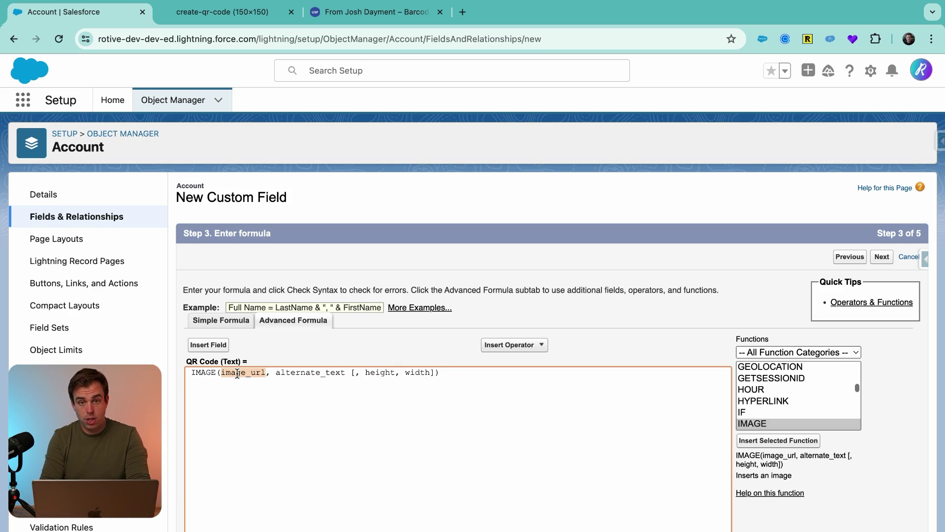
{"action": "key", "text": "super+v"}
{"action": "left_click_drag", "start_coordinate": [530, 372], "coordinate": [616, 372]}
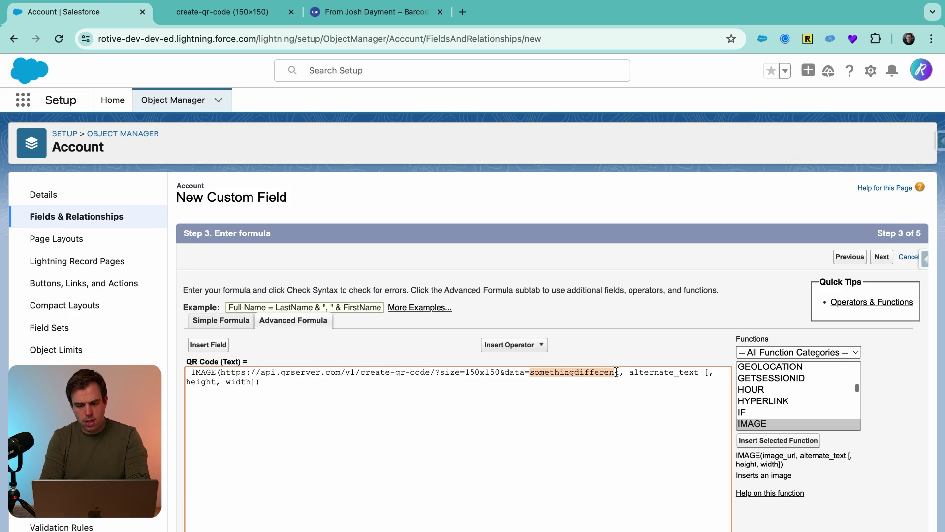
{"action": "left_click", "coordinate": [613, 387]}
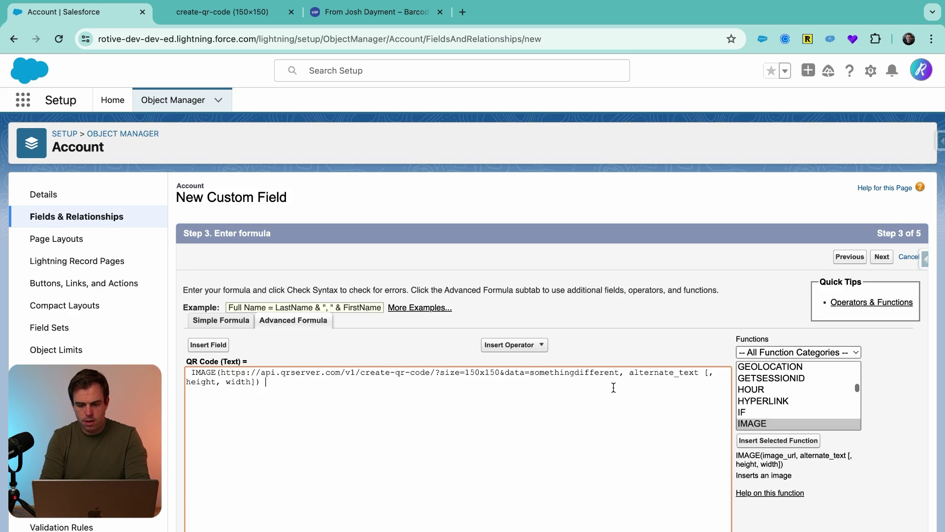
{"action": "double_click", "coordinate": [642, 373]}
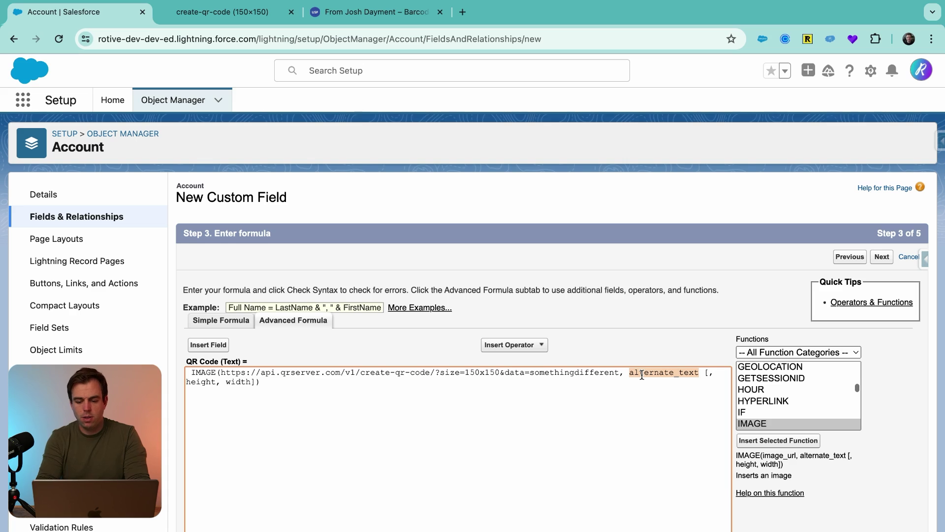
{"action": "type", "text": "\"Qr"}
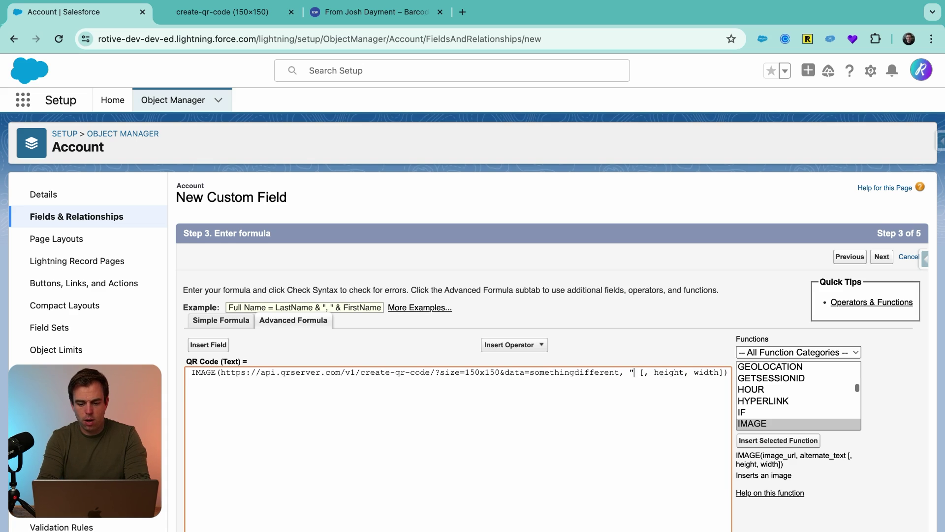
{"action": "type", "text": " Code\""}
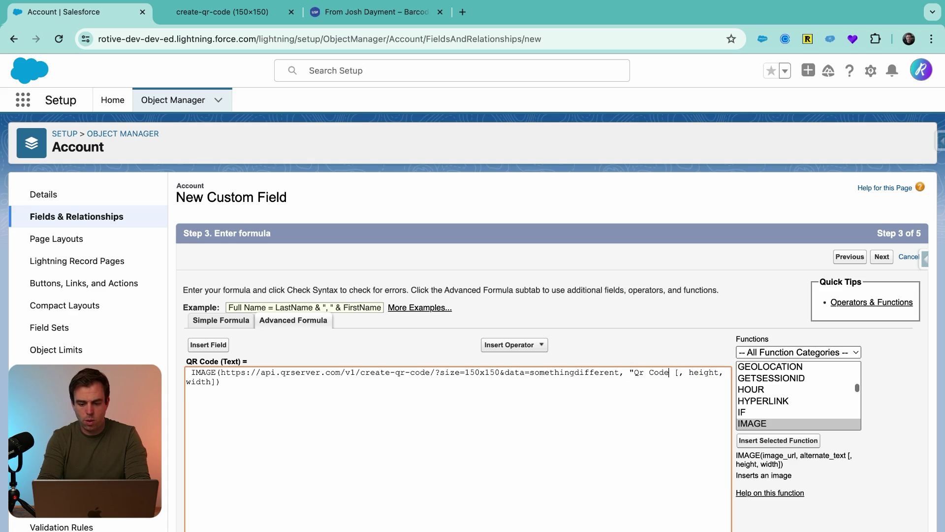
- Wrap the URL in quotes, delete the optional height and width arguments, and check syntax
{"action": "left_click", "coordinate": [226, 374]}
{"action": "type", "text": "\""}
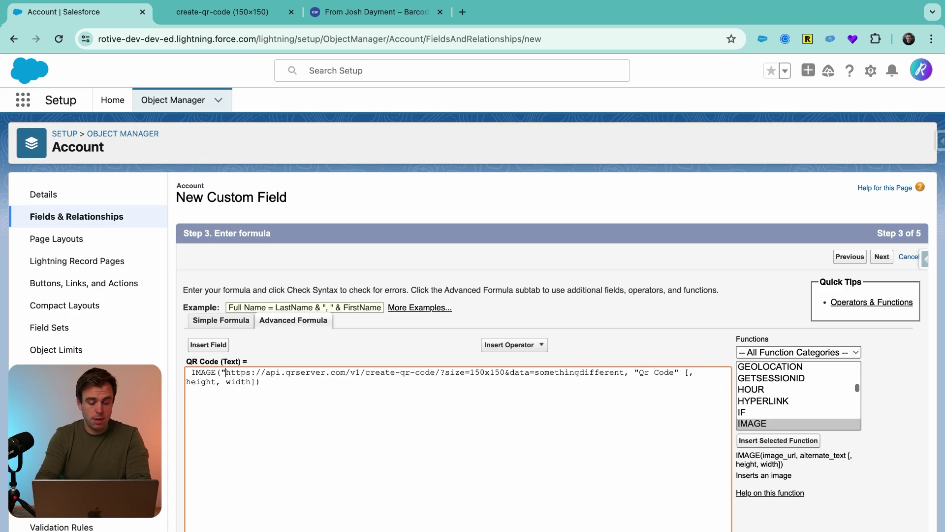
{"action": "left_click", "coordinate": [624, 373]}
{"action": "type", "text": "\""}
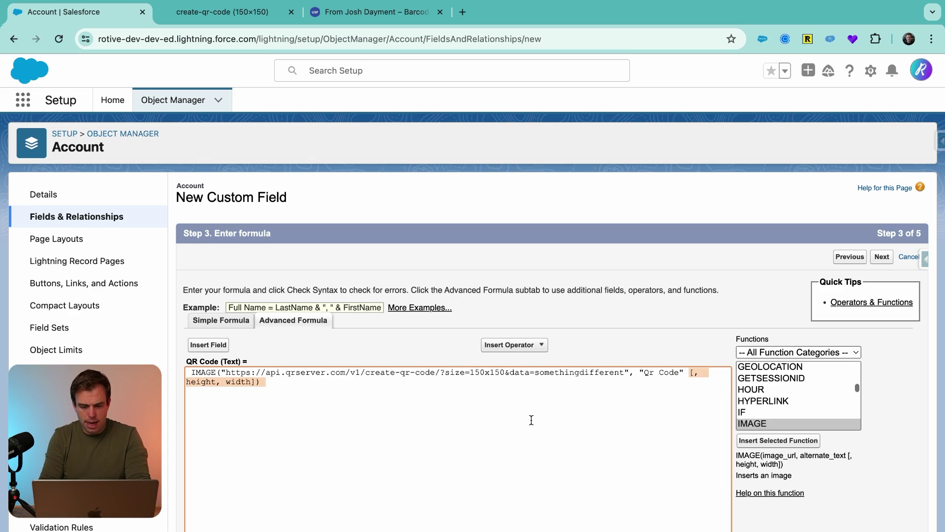
{"action": "left_click_drag", "start_coordinate": [689, 372], "coordinate": [252, 382]}
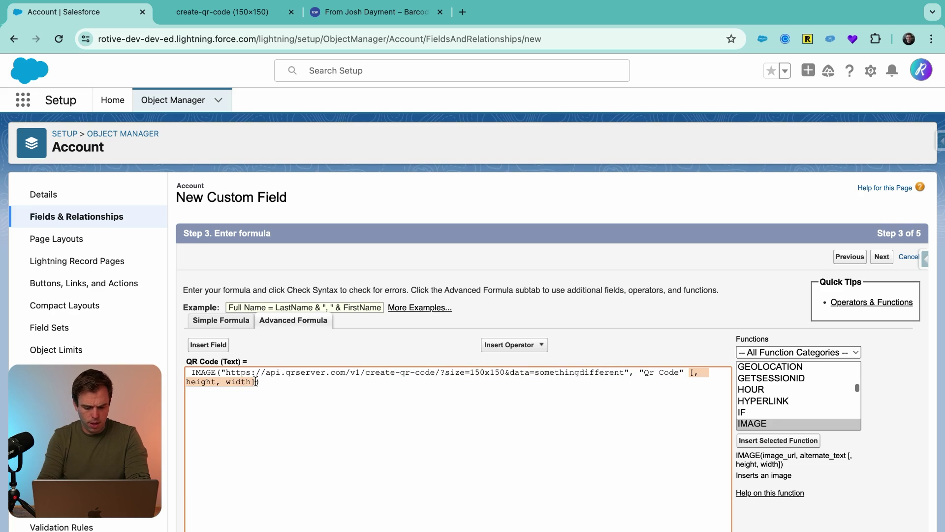
{"action": "key", "text": "BackSpace"}
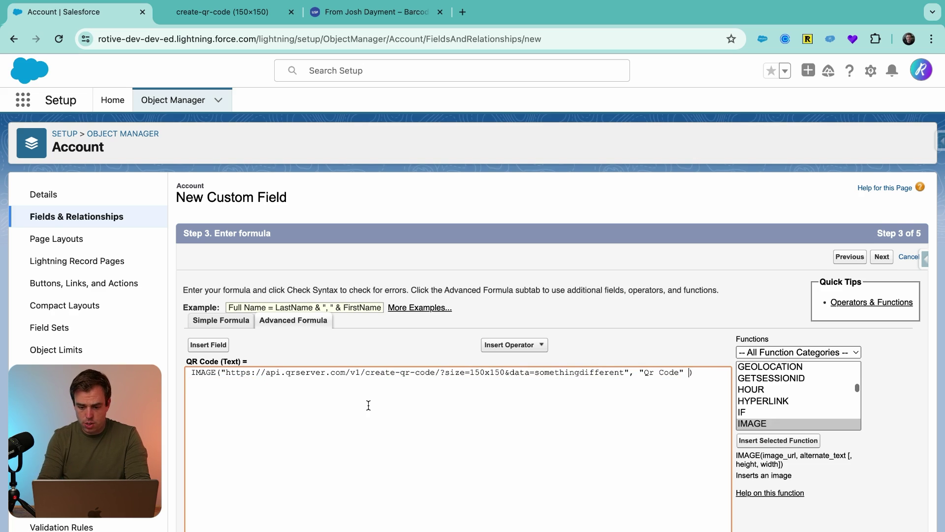
{"action": "scroll", "coordinate": [365, 352], "scroll_direction": "down", "scroll_amount": 5}
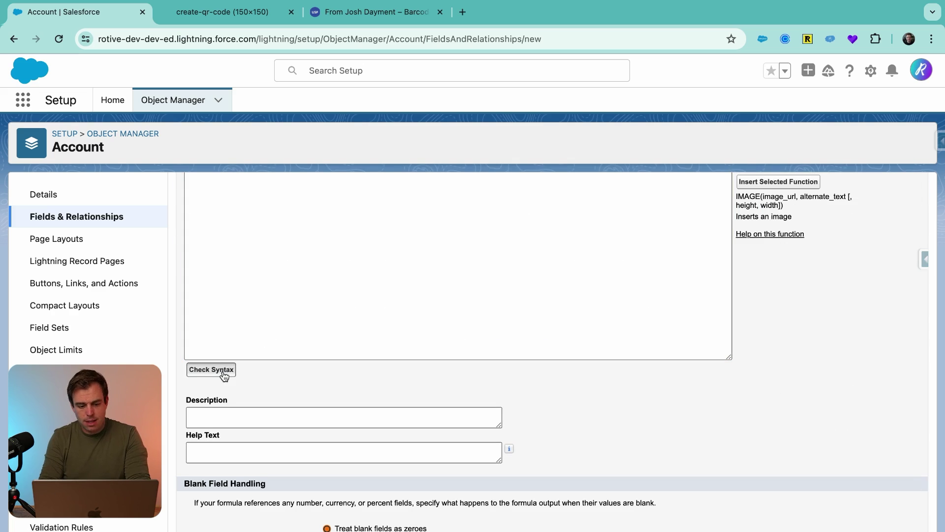
{"action": "left_click", "coordinate": [211, 370]}
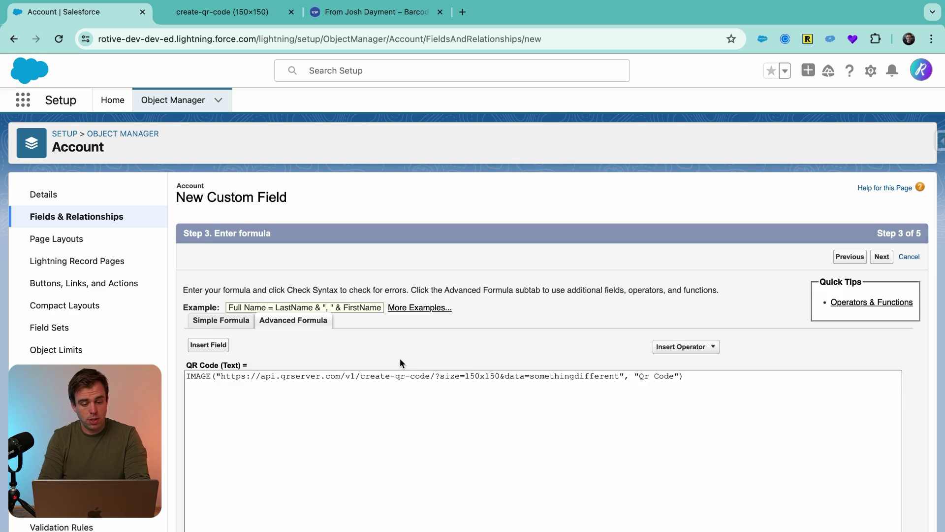
{"action": "left_click_drag", "start_coordinate": [413, 368], "coordinate": [416, 375]}
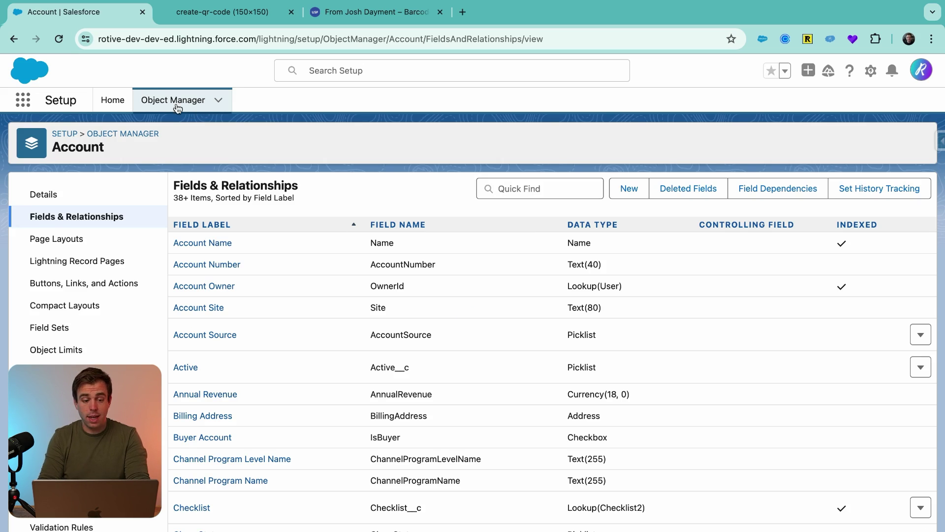
{"action": "left_click", "coordinate": [177, 107], "text": "super"}
- Open the Burlington Textiles Corp of America account and edit its record page in Lightning App Builder
{"action": "left_click", "coordinate": [205, 22]}
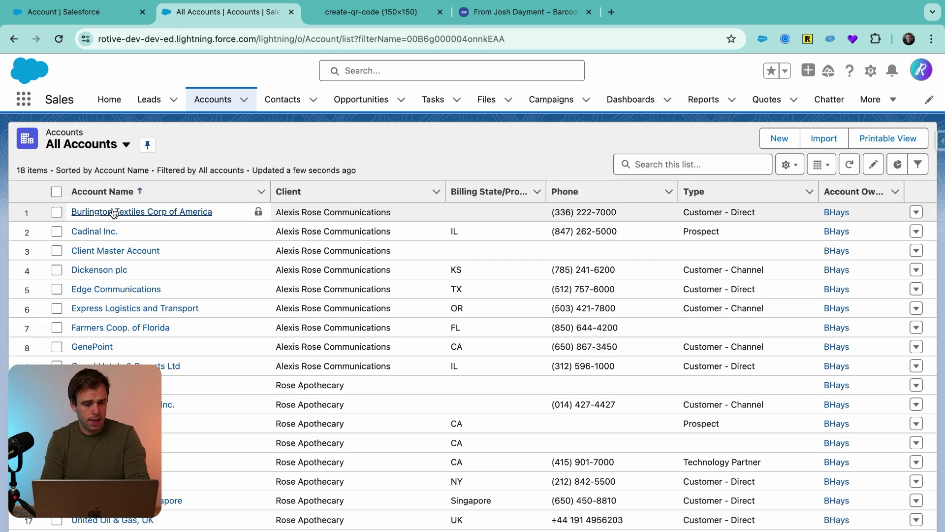
{"action": "left_click", "coordinate": [113, 212]}
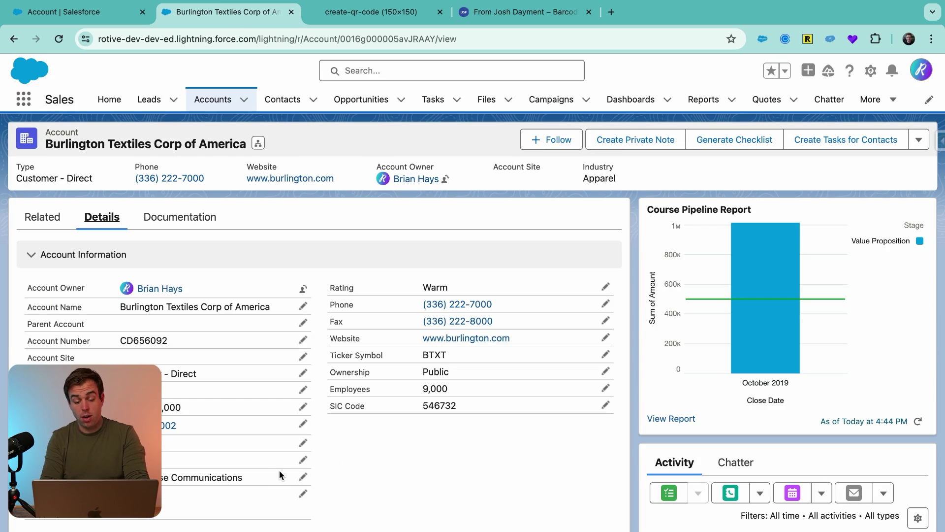
{"action": "scroll", "coordinate": [279, 470], "scroll_direction": "down", "scroll_amount": 4}
{"action": "scroll", "coordinate": [494, 437], "scroll_direction": "up", "scroll_amount": 4}
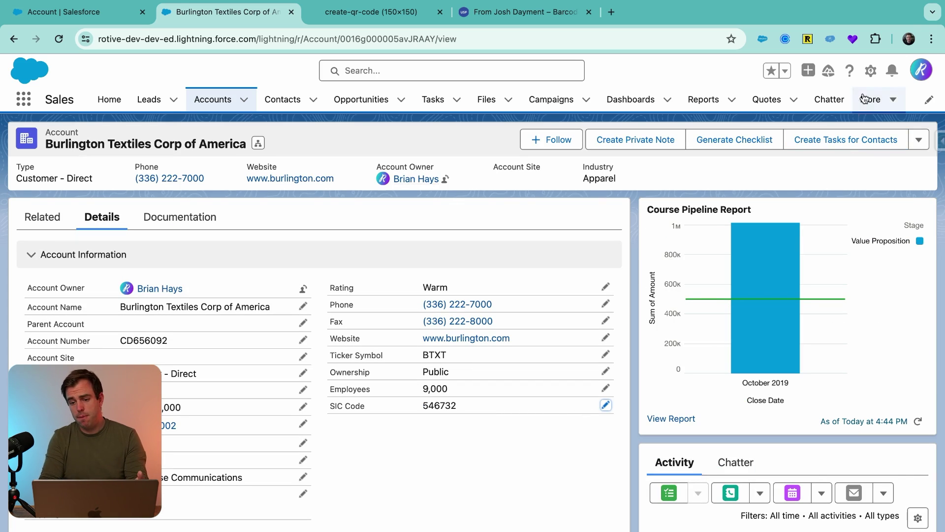
{"action": "left_click", "coordinate": [870, 71]}
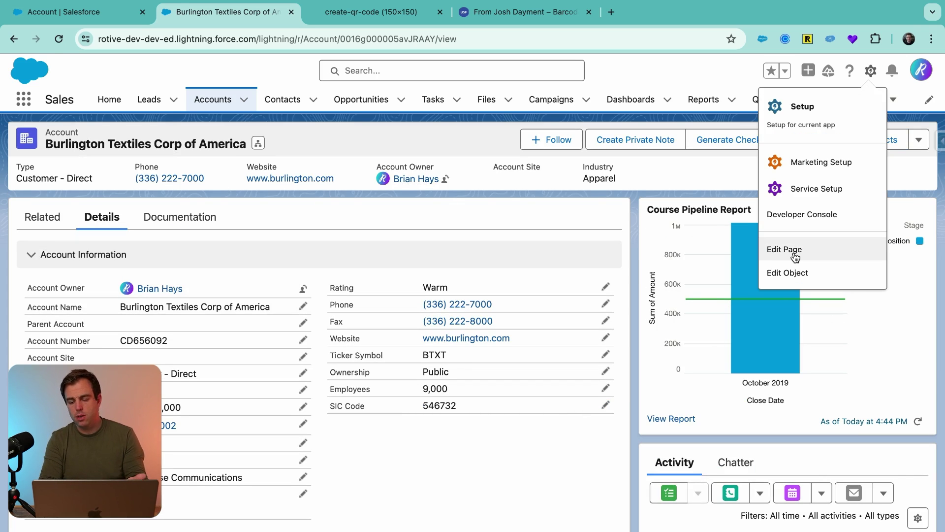
{"action": "left_click", "coordinate": [794, 253]}
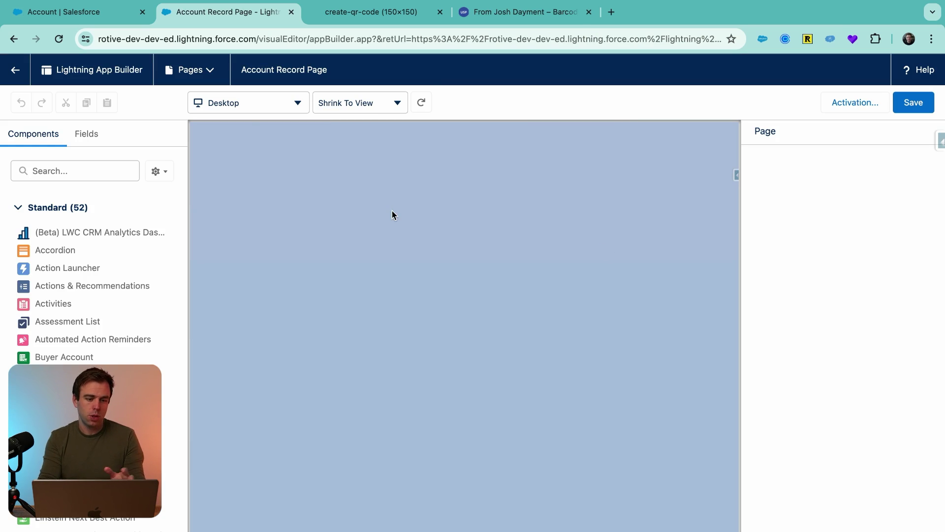
- Place the QR Code field in the Details tab's Account Information section, save, and return to the record
{"action": "left_click", "coordinate": [86, 134]}
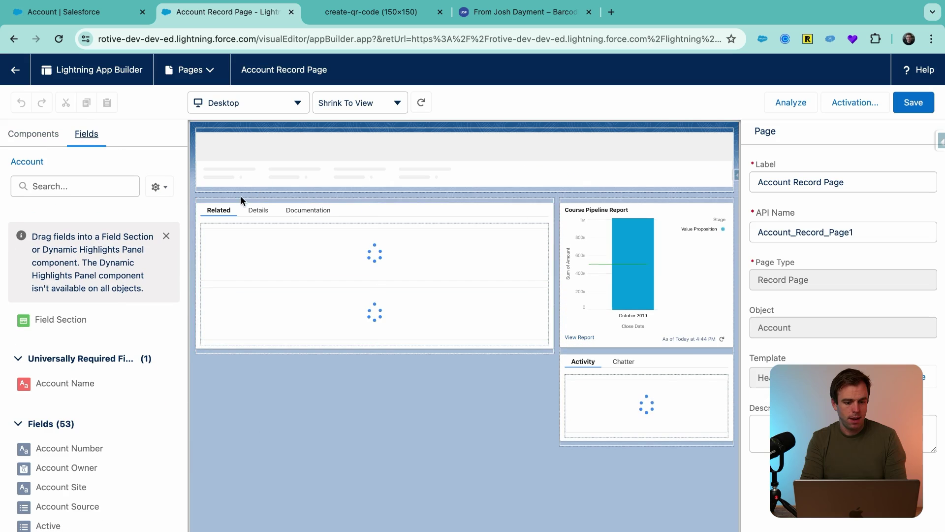
{"action": "left_click", "coordinate": [251, 211]}
{"action": "scroll", "coordinate": [79, 467], "scroll_direction": "down", "scroll_amount": 5}
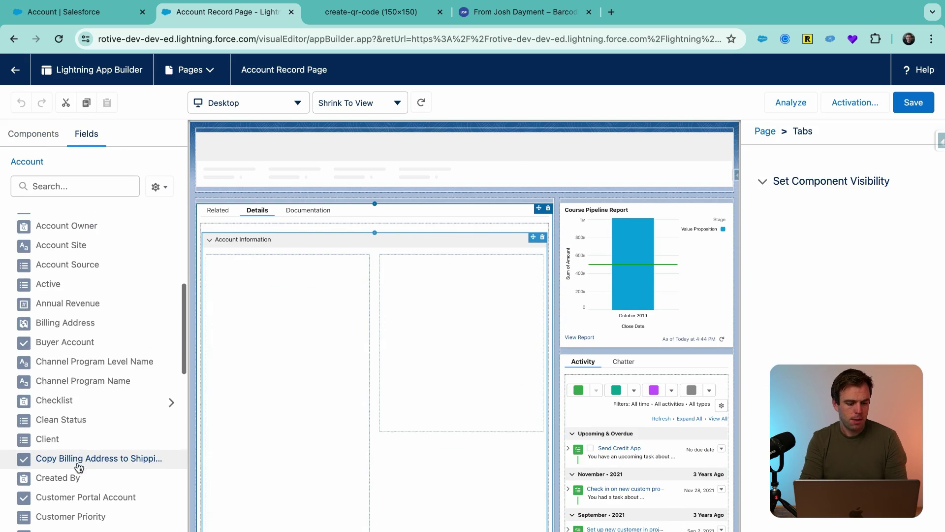
{"action": "scroll", "coordinate": [79, 467], "scroll_direction": "down", "scroll_amount": 5}
{"action": "left_click_drag", "start_coordinate": [54, 276], "coordinate": [426, 259]}
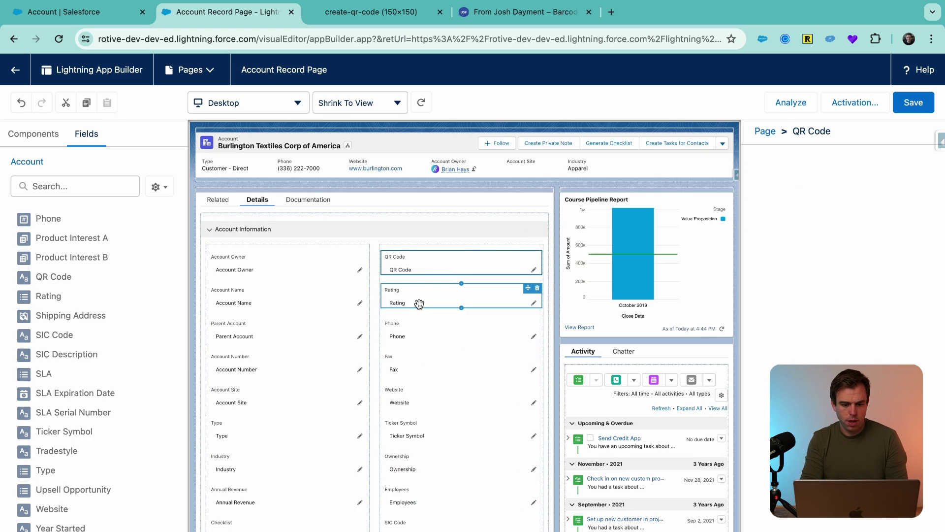
{"action": "left_click", "coordinate": [914, 103]}
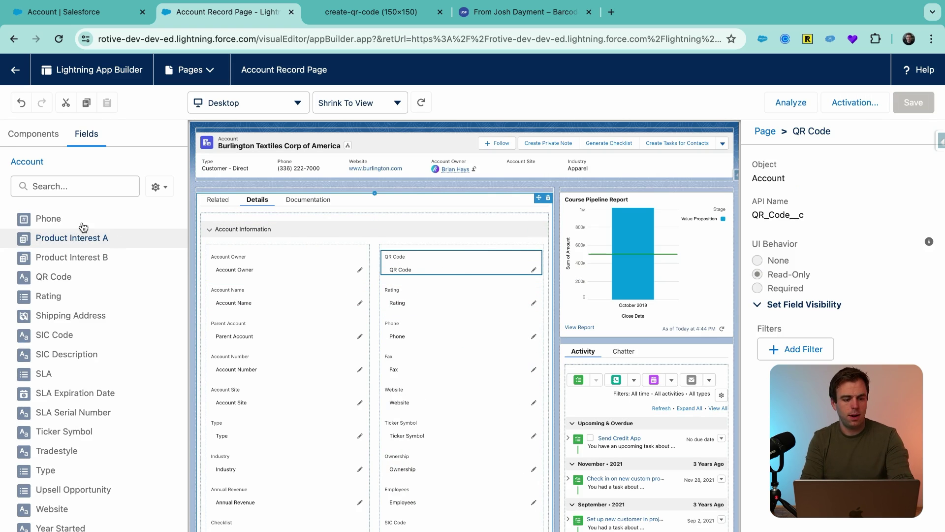
{"action": "left_click", "coordinate": [20, 71]}
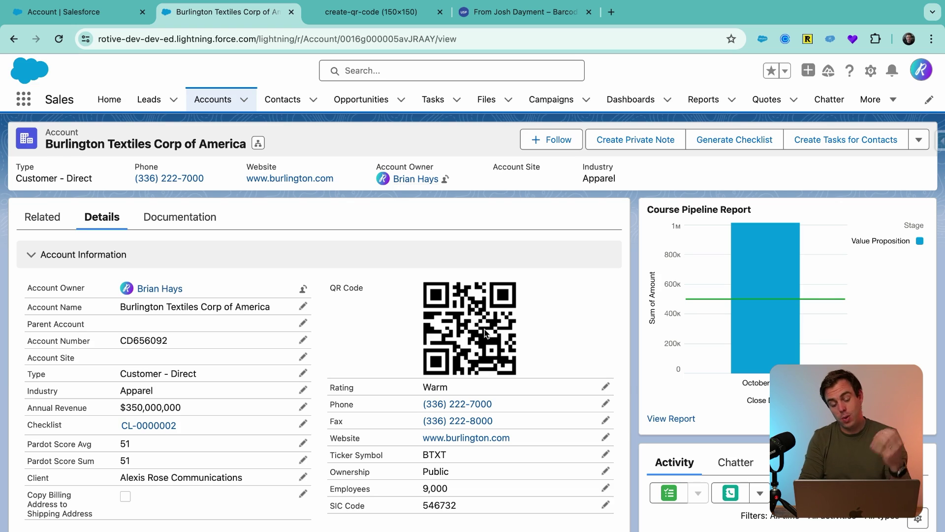
- Compare the account's QR image with the generator page, then return to the Account fields setup
{"action": "left_click", "coordinate": [379, 19]}
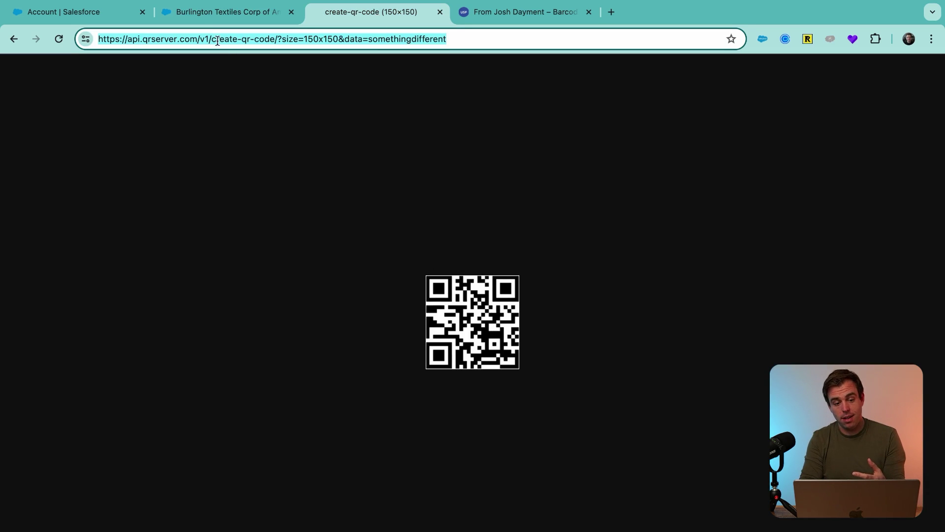
{"action": "left_click", "coordinate": [445, 53]}
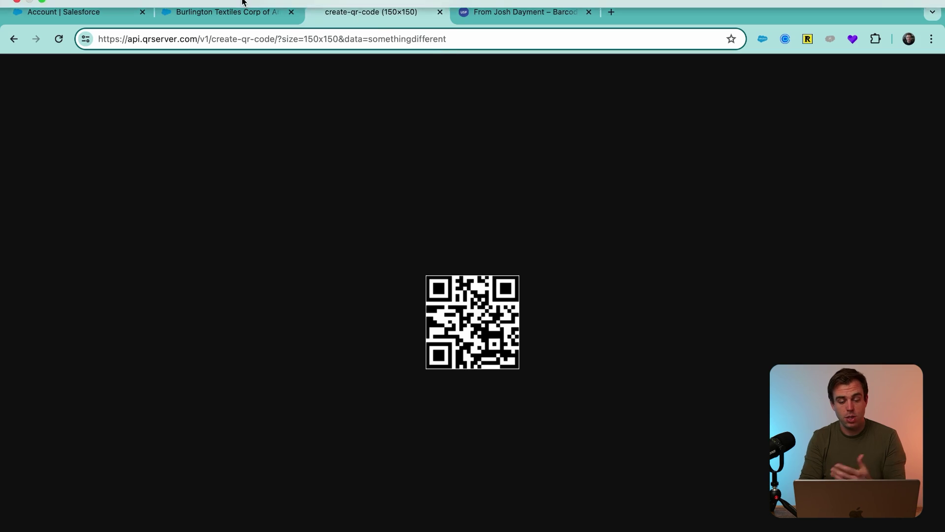
{"action": "left_click", "coordinate": [206, 19]}
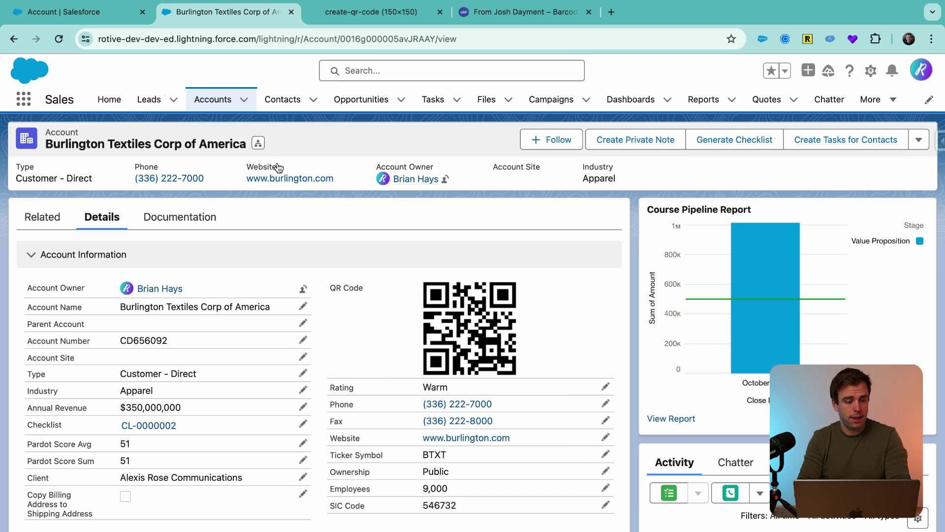
{"action": "left_click", "coordinate": [78, 13]}
- Edit the QR Code field and delete 'somethingdifferent' from the image URL
{"action": "left_click", "coordinate": [542, 190]}
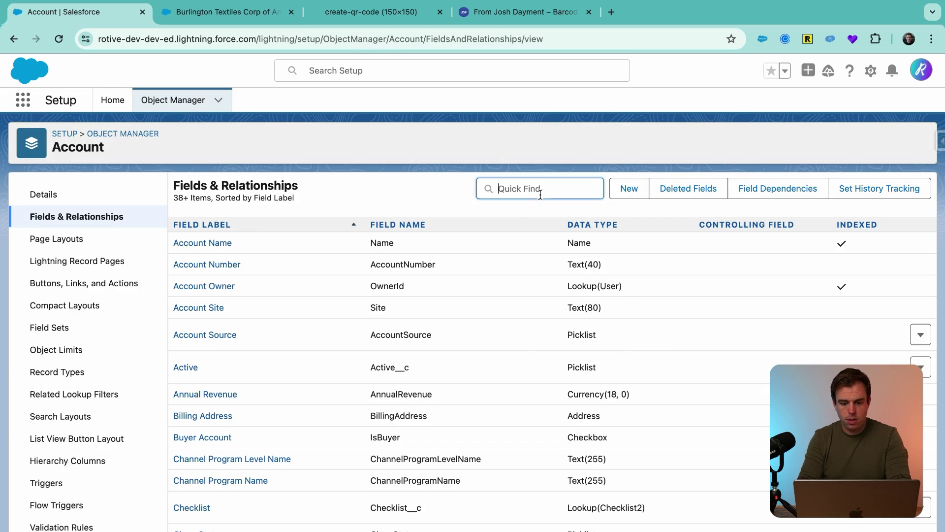
{"action": "type", "text": "qr"}
{"action": "left_click", "coordinate": [357, 289]}
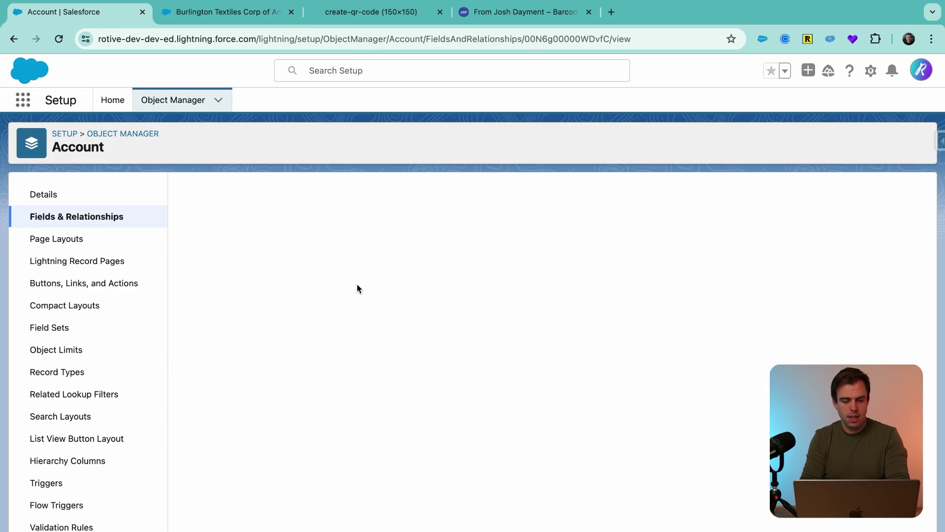
{"action": "left_click", "coordinate": [413, 257]}
{"action": "scroll", "coordinate": [448, 355], "scroll_direction": "down", "scroll_amount": 10}
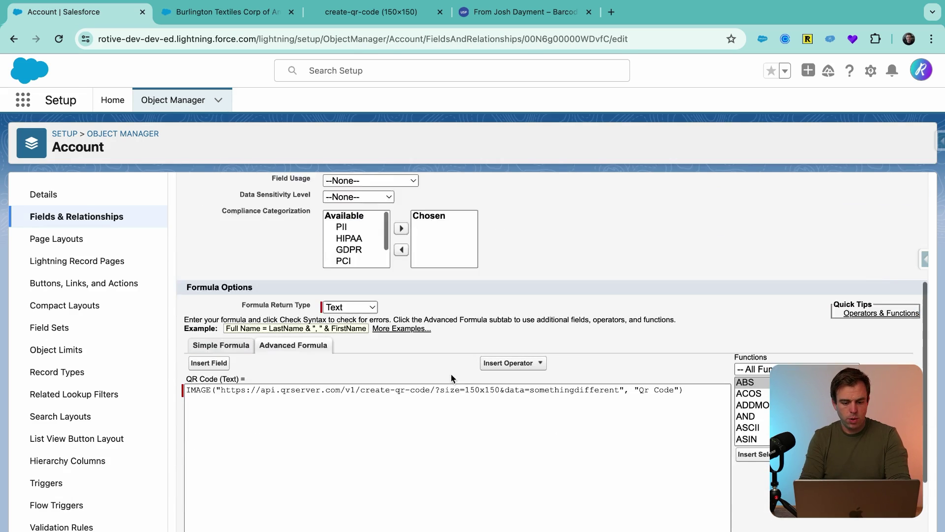
{"action": "scroll", "coordinate": [483, 287], "scroll_direction": "up", "scroll_amount": 5}
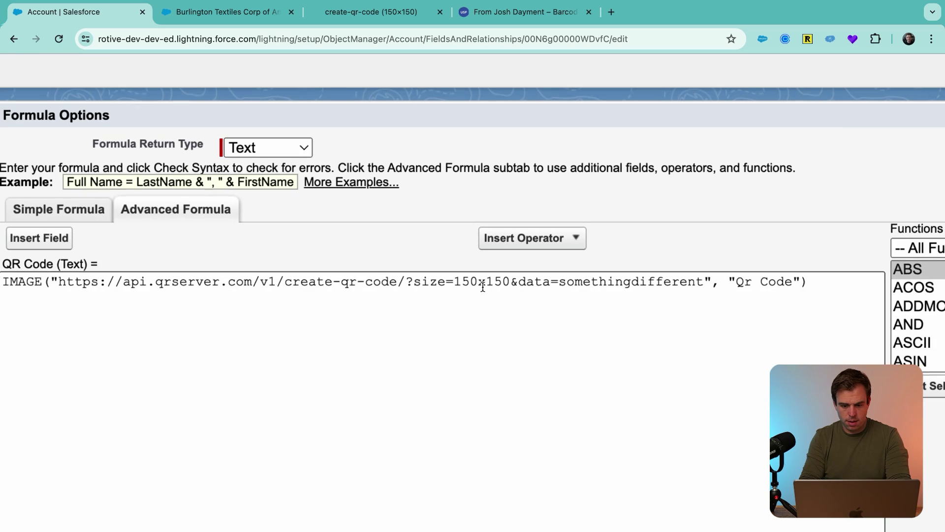
{"action": "left_click_drag", "start_coordinate": [558, 282], "coordinate": [705, 277]}
{"action": "key", "text": "BackSpace"}
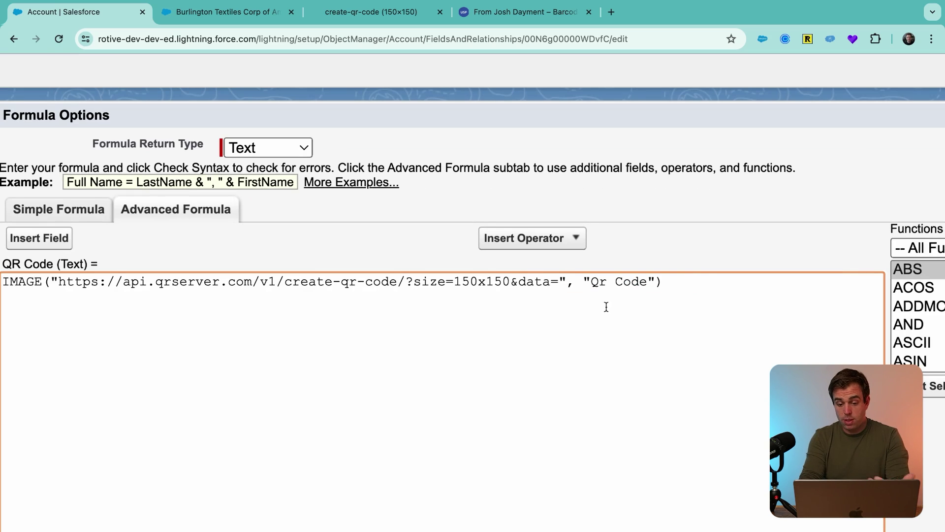
- Append the Account ID field after data= using + concatenation
{"action": "left_click", "coordinate": [564, 282]}
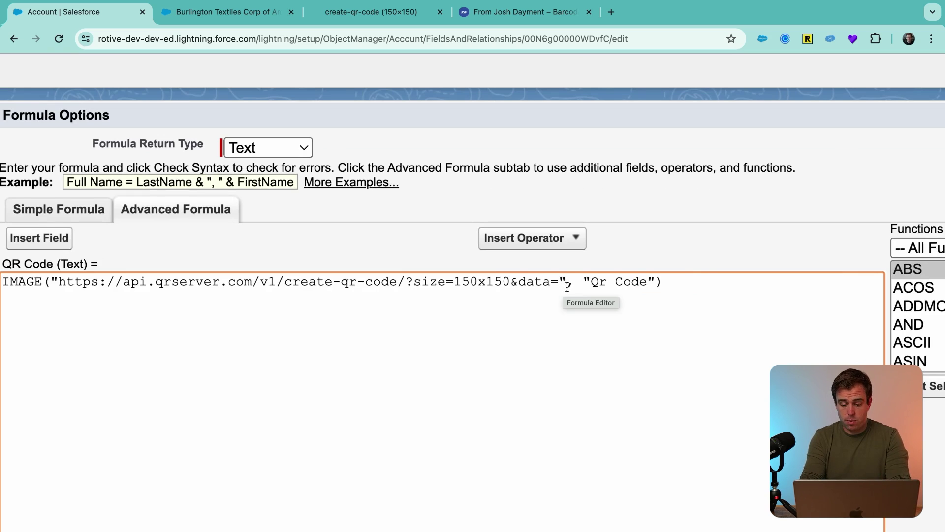
{"action": "type", "text": "+"}
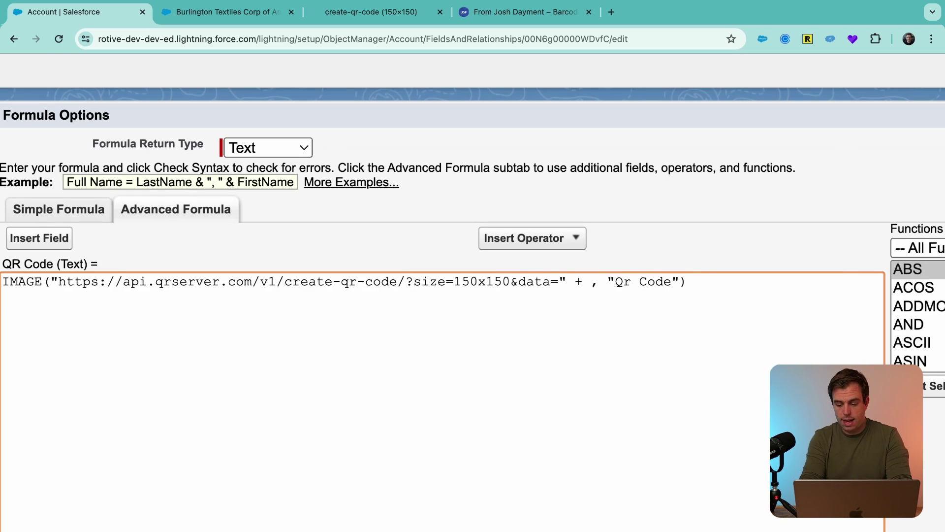
{"action": "left_click", "coordinate": [72, 236]}
{"action": "left_click", "coordinate": [290, 364]}
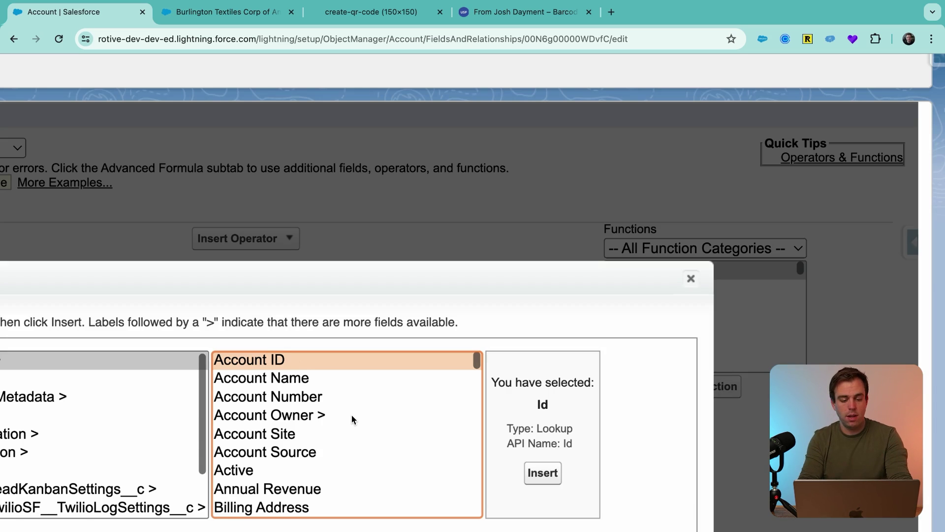
{"action": "left_click", "coordinate": [542, 473]}
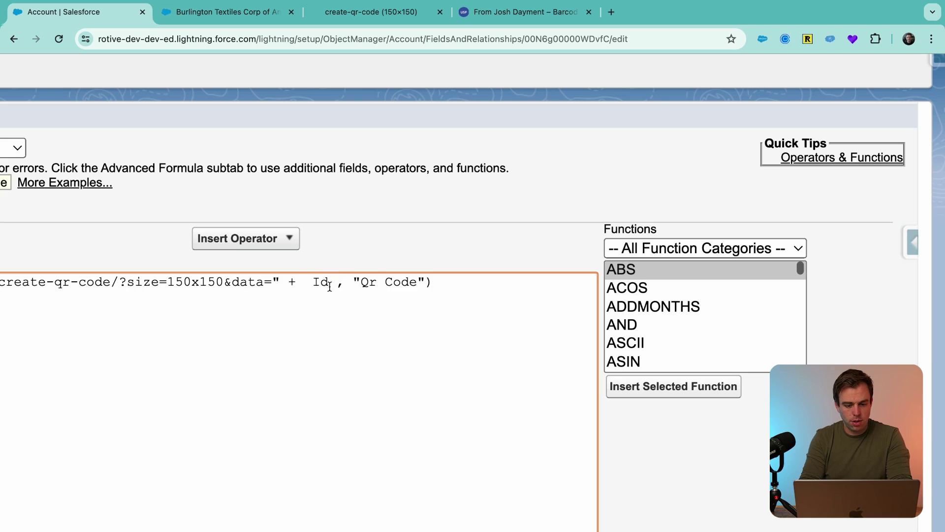
{"action": "left_click_drag", "start_coordinate": [328, 283], "coordinate": [311, 285]}
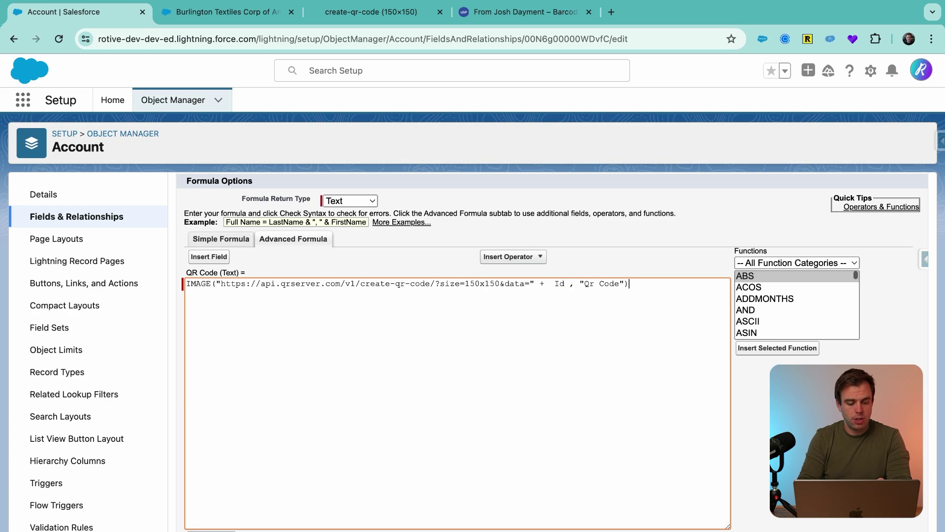
{"action": "scroll", "coordinate": [356, 500], "scroll_direction": "down", "scroll_amount": 2}
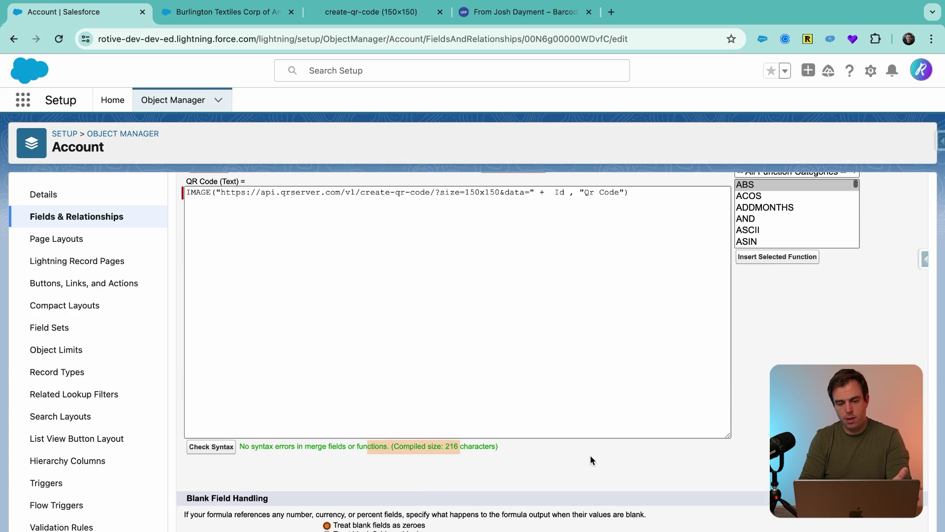
{"action": "scroll", "coordinate": [591, 456], "scroll_direction": "up", "scroll_amount": 1}
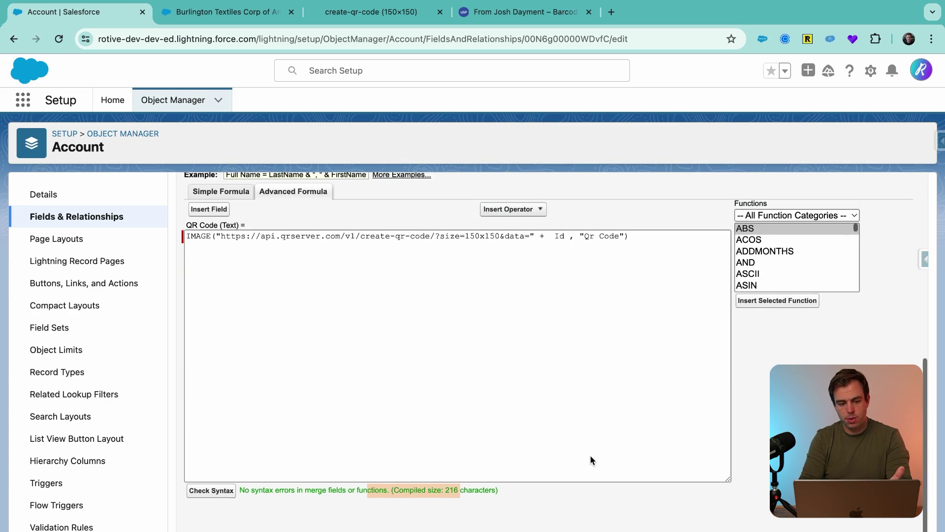
{"action": "left_click", "coordinate": [560, 241]}
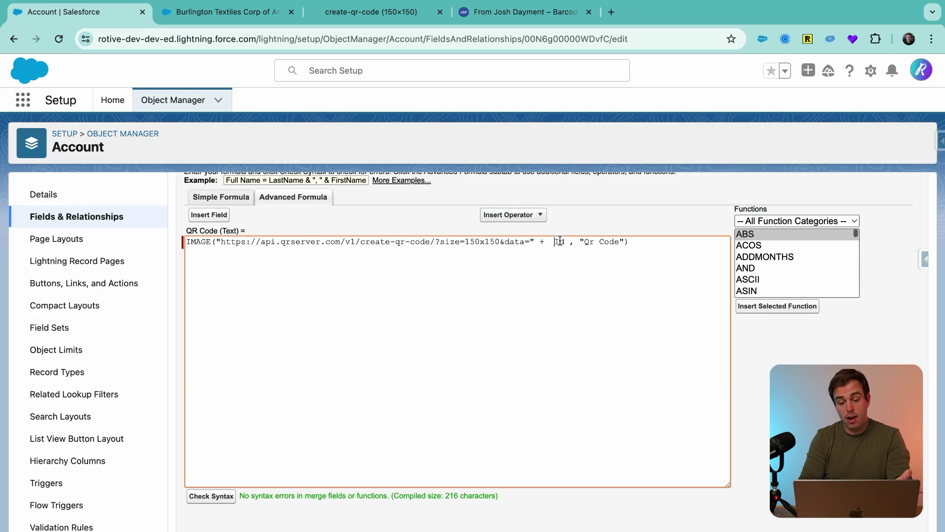
{"action": "left_click", "coordinate": [531, 242]}
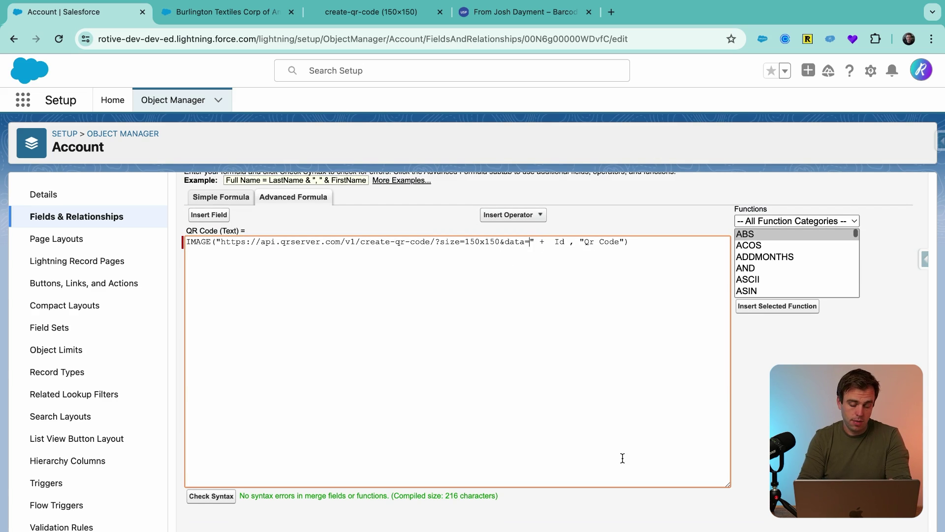
{"action": "scroll", "coordinate": [623, 458], "scroll_direction": "down", "scroll_amount": 1}
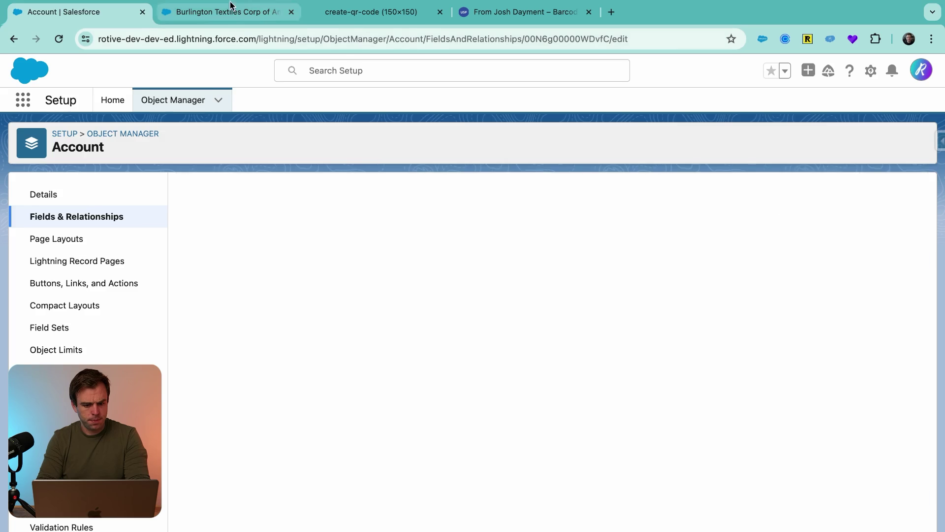
- Reload the Burlington account and confirm its QR image URL encodes the record Id
{"action": "left_click", "coordinate": [230, 6]}
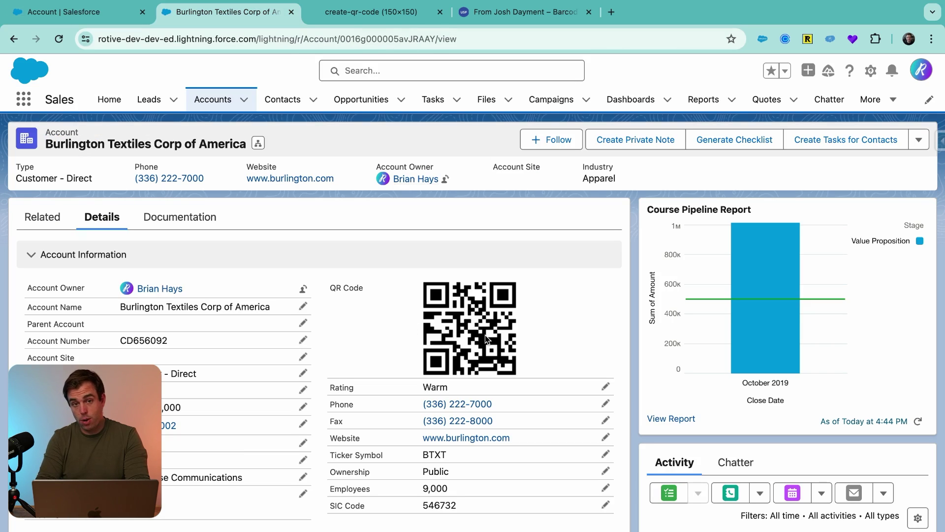
{"action": "key", "text": "super+r"}
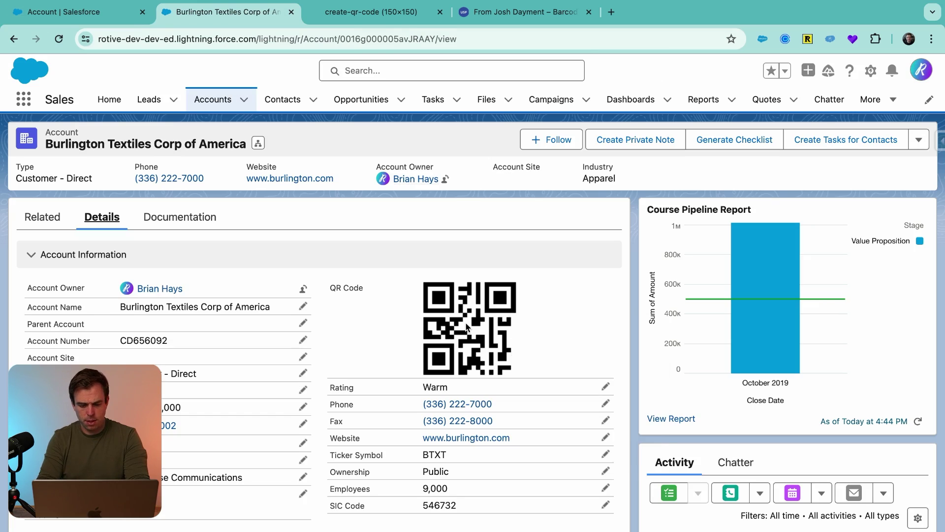
{"action": "right_click", "coordinate": [465, 322]}
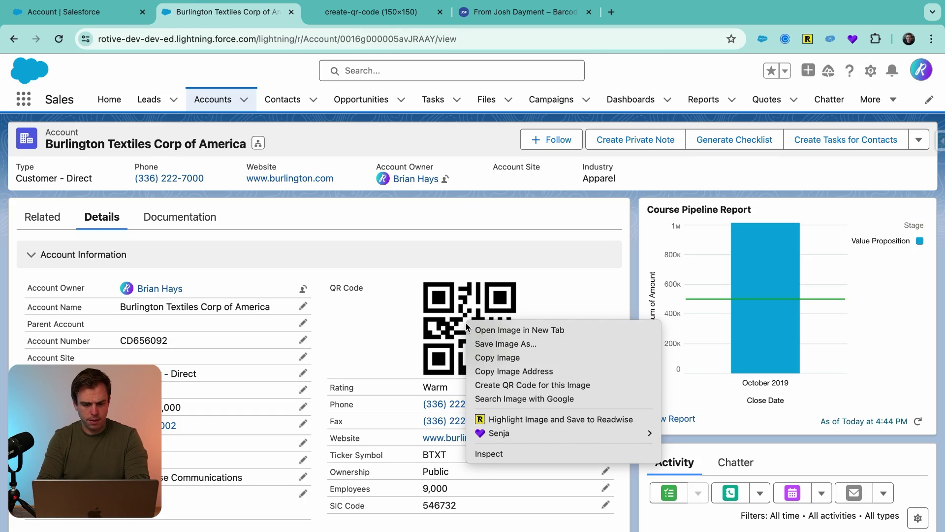
{"action": "left_click", "coordinate": [474, 433]}
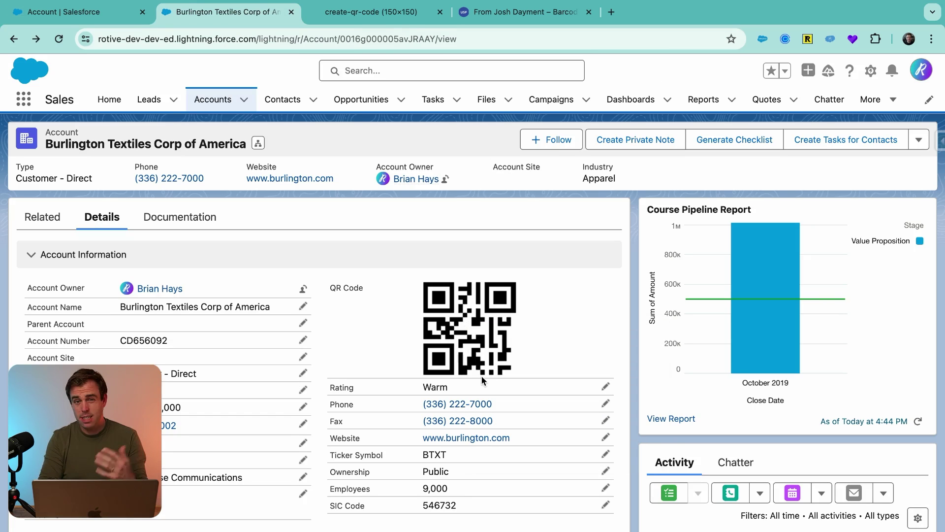
{"action": "right_click", "coordinate": [456, 317]}
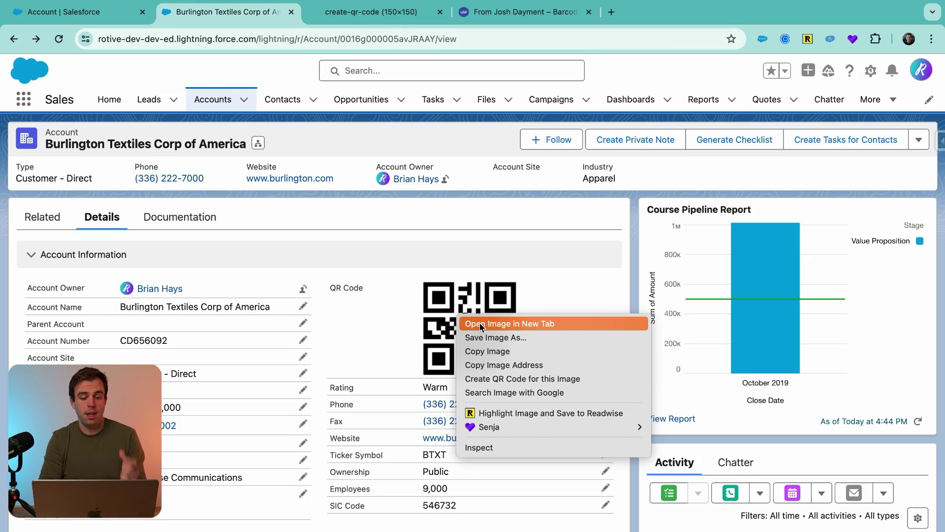
{"action": "left_click", "coordinate": [479, 323]}
{"action": "left_click", "coordinate": [367, 13]}
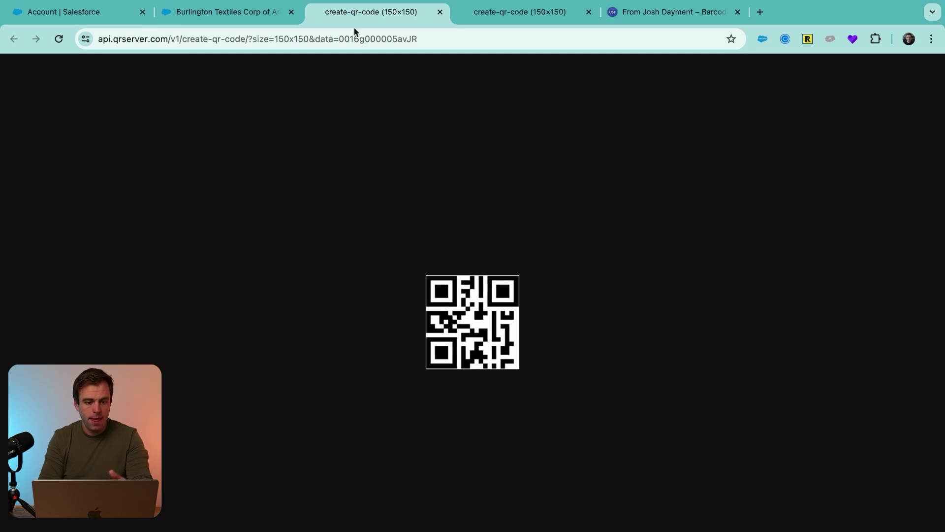
{"action": "left_click", "coordinate": [343, 39]}
{"action": "left_click", "coordinate": [443, 37]}
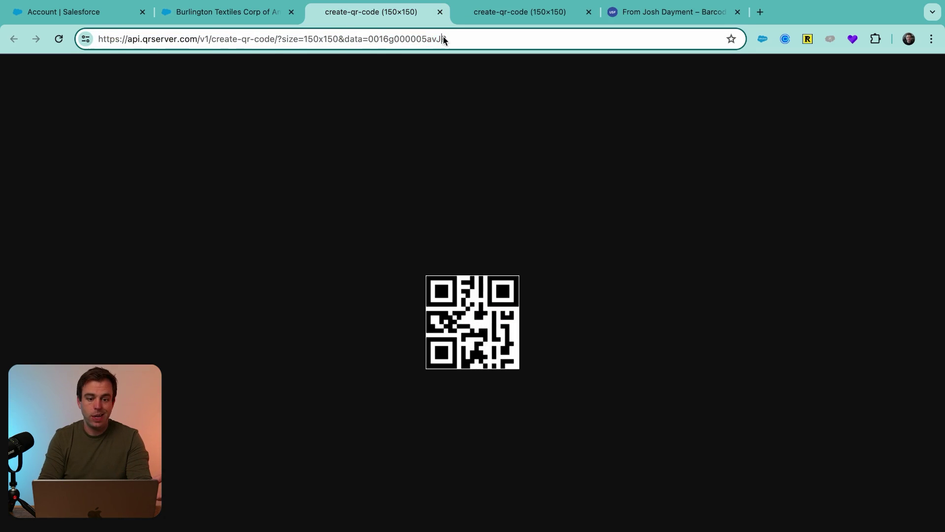
{"action": "double_click", "coordinate": [427, 43]}
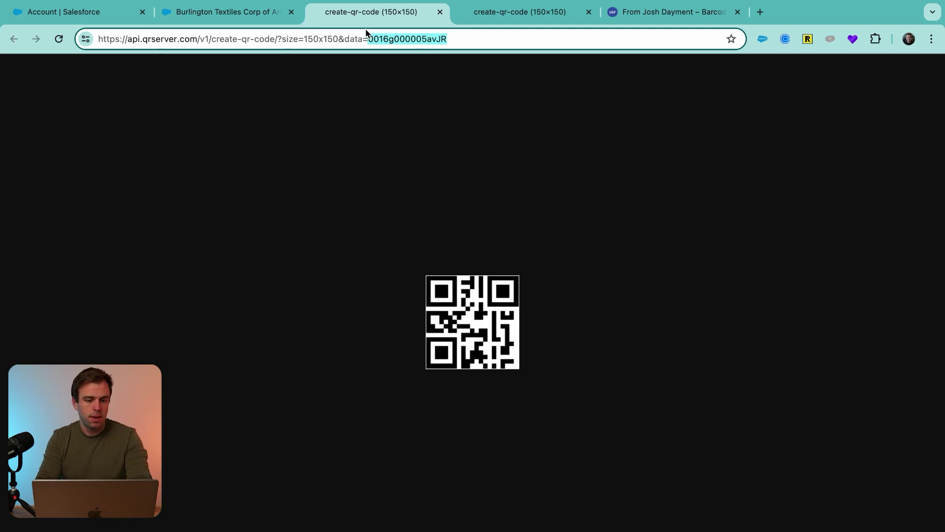
- Open the Edge Communications account from All Accounts to view its QR code
{"action": "key", "text": "ctrl+shift+Tab"}
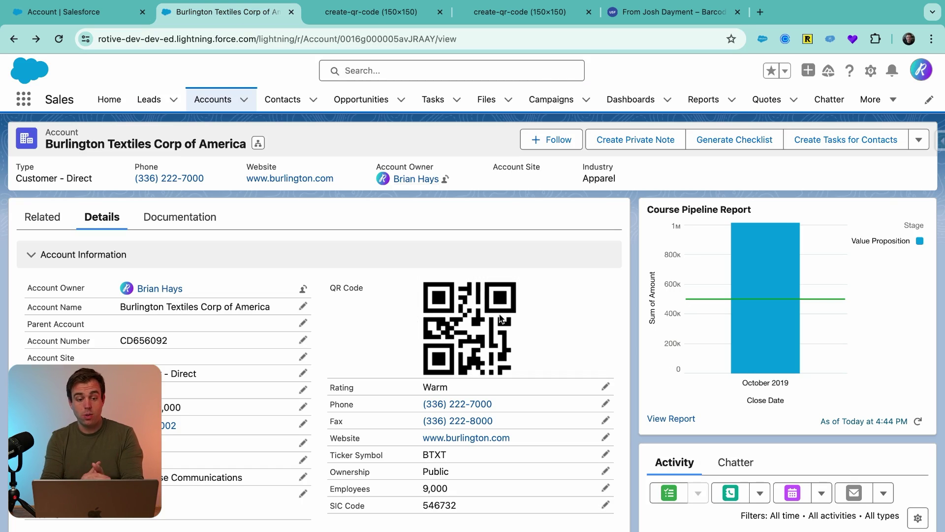
{"action": "left_click", "coordinate": [244, 100]}
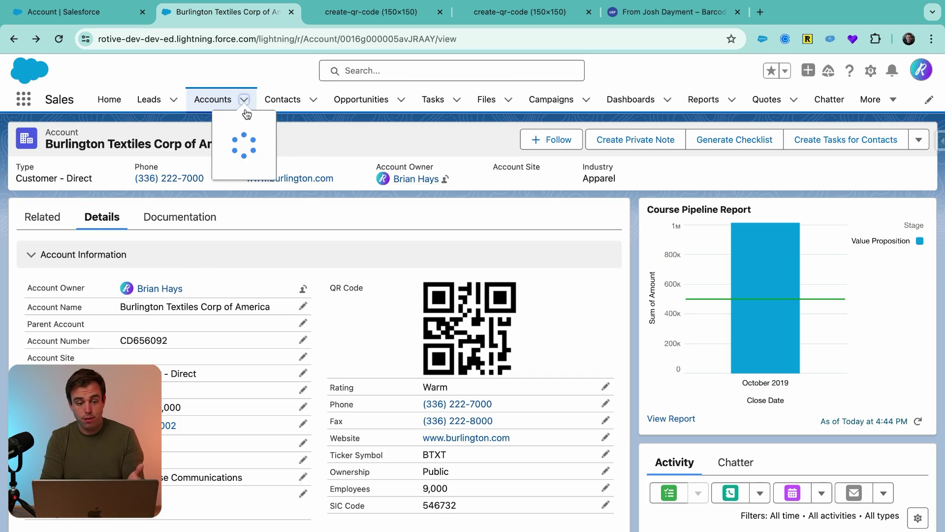
{"action": "left_click", "coordinate": [191, 222]}
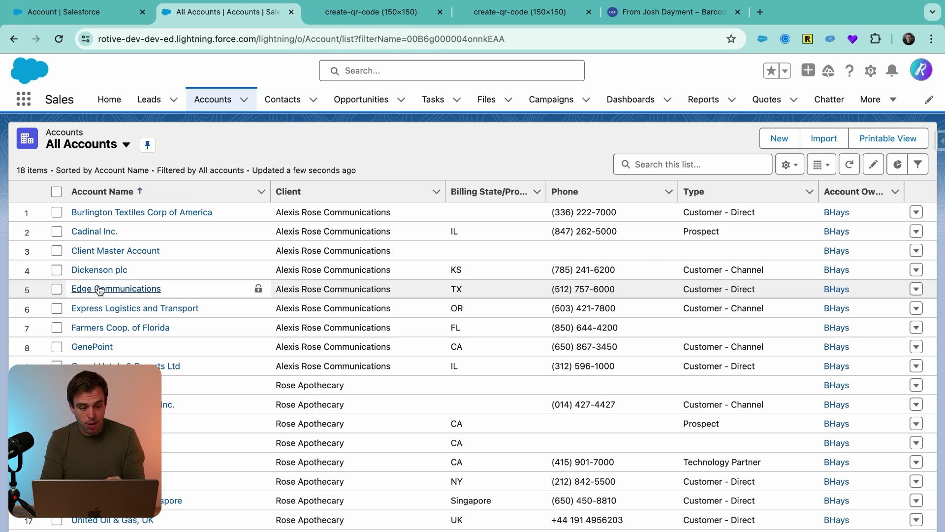
{"action": "left_click", "coordinate": [99, 289]}
{"action": "left_click", "coordinate": [102, 217]}
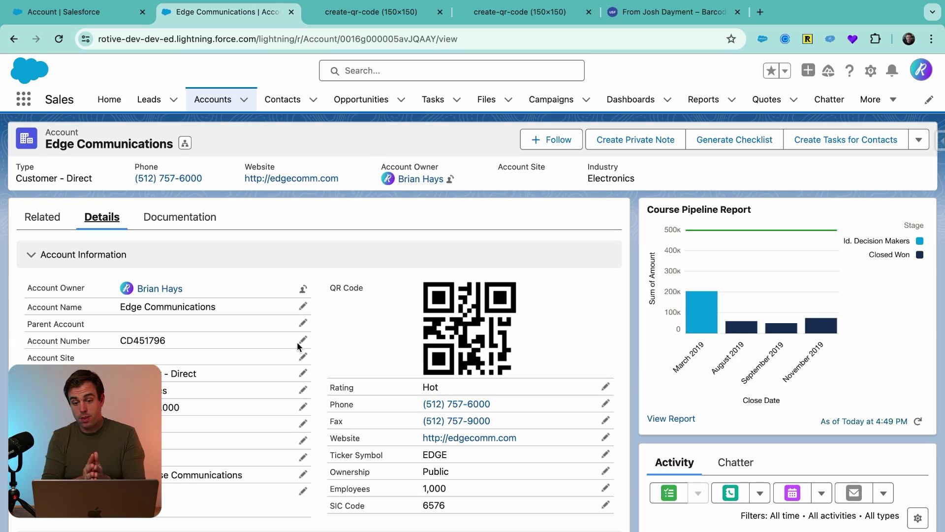
{"action": "left_click", "coordinate": [674, 14]}
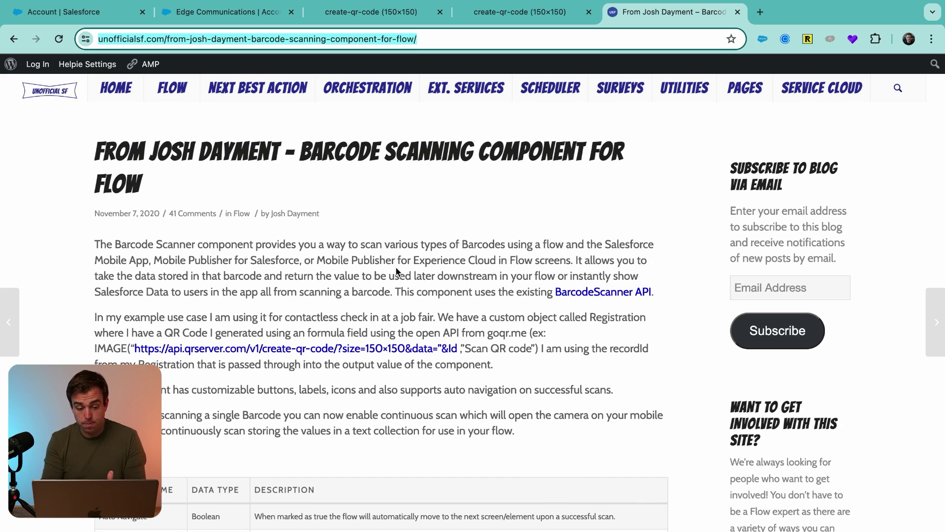
- Read through the UnofficialSF barcode scanner install links, then return to Edge Communications
{"action": "scroll", "coordinate": [396, 270], "scroll_direction": "down", "scroll_amount": 6}
{"action": "scroll", "coordinate": [415, 388], "scroll_direction": "down", "scroll_amount": 8}
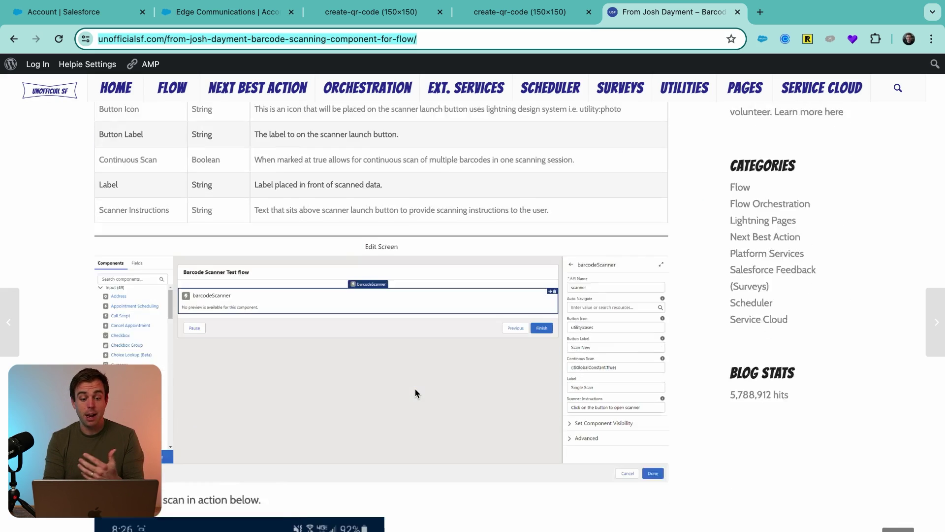
{"action": "scroll", "coordinate": [415, 389], "scroll_direction": "down", "scroll_amount": 2}
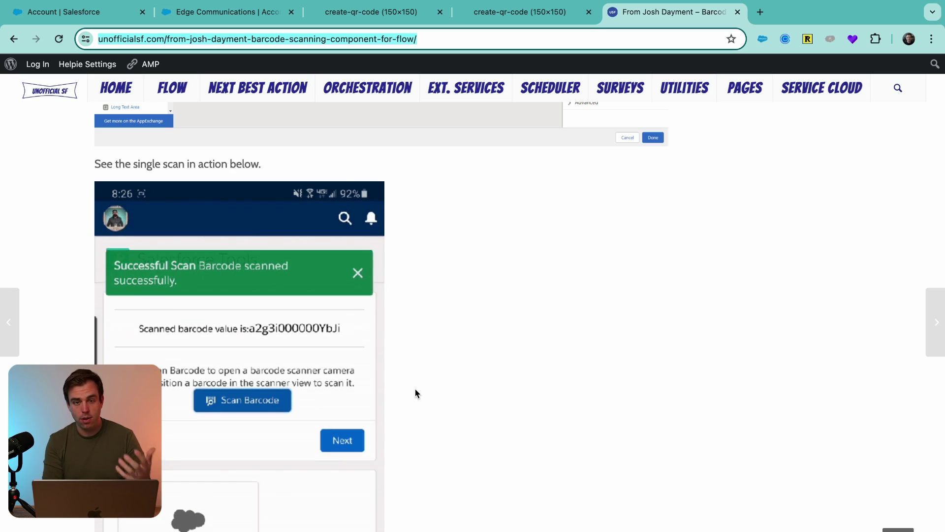
{"action": "scroll", "coordinate": [415, 392], "scroll_direction": "down", "scroll_amount": 1}
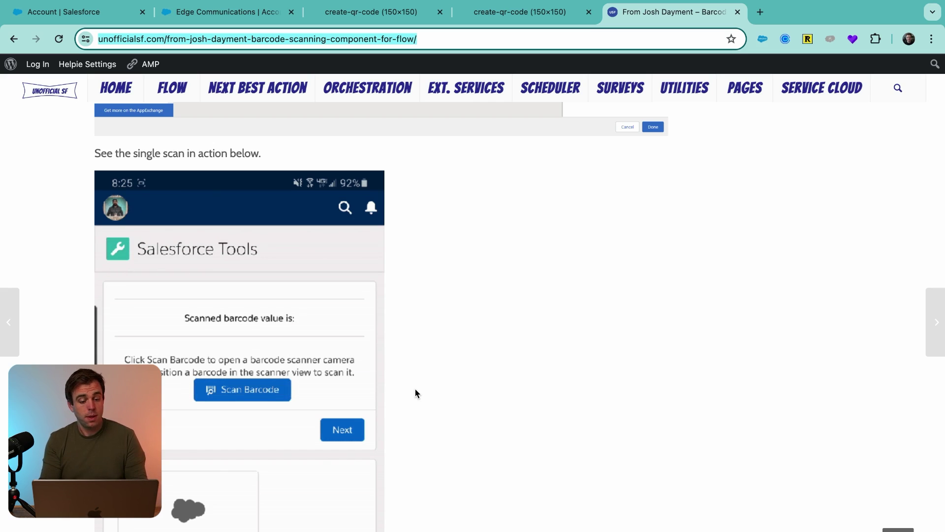
{"action": "scroll", "coordinate": [415, 388], "scroll_direction": "down", "scroll_amount": 1}
{"action": "scroll", "coordinate": [385, 353], "scroll_direction": "down", "scroll_amount": 5}
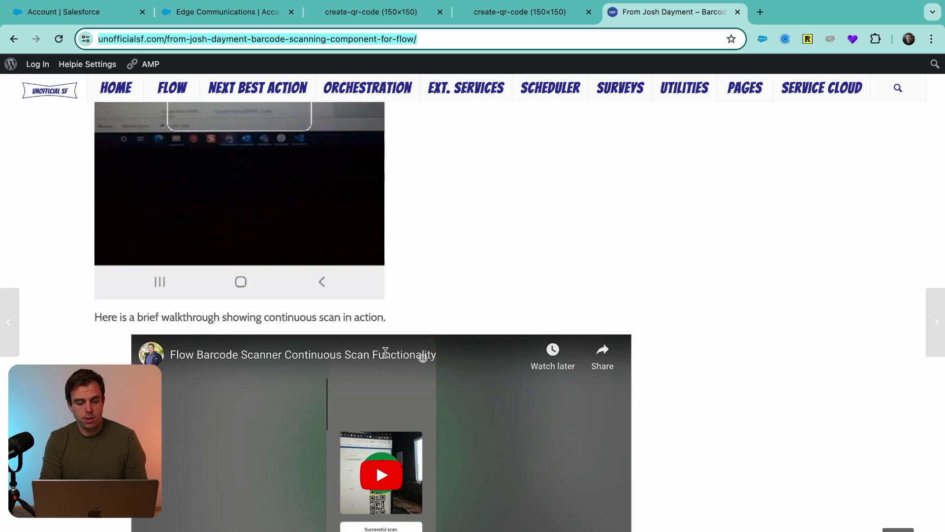
{"action": "scroll", "coordinate": [385, 352], "scroll_direction": "down", "scroll_amount": 8}
{"action": "left_click", "coordinate": [293, 261]}
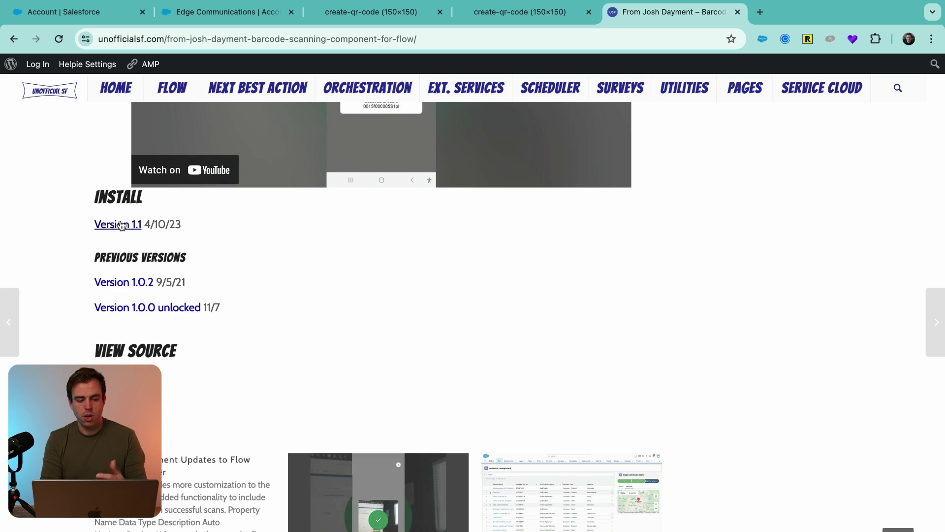
{"action": "scroll", "coordinate": [254, 199], "scroll_direction": "up", "scroll_amount": 10}
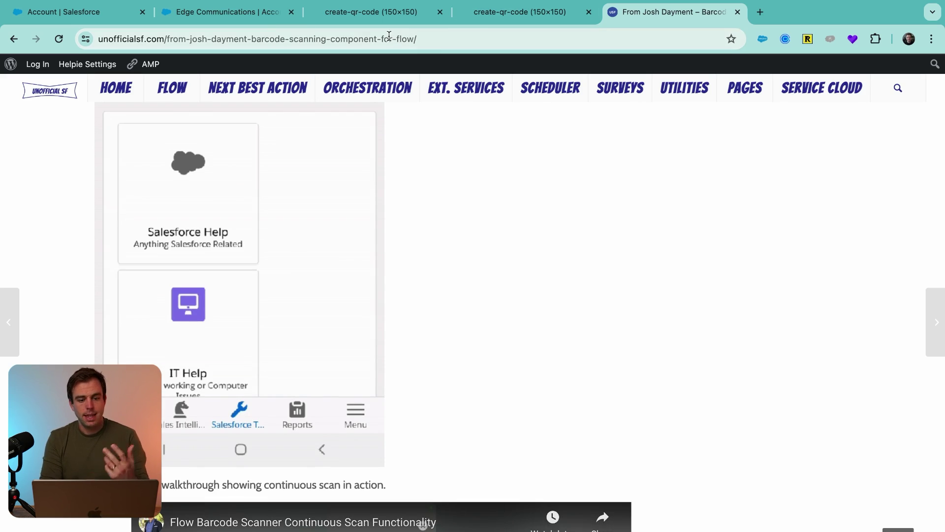
{"action": "key", "text": "super+2"}
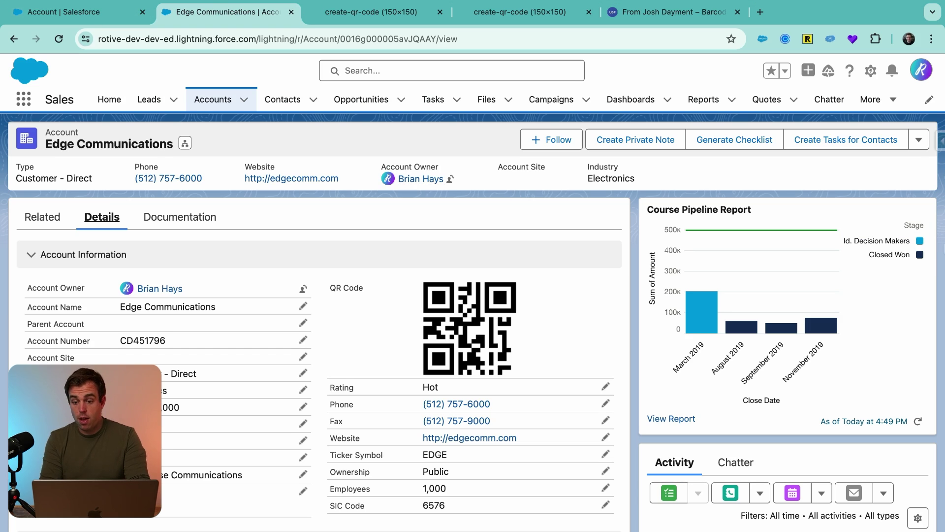
- Create a new Screen Flow from Setup > Flows and add a Screen element
{"action": "left_click", "coordinate": [872, 71]}
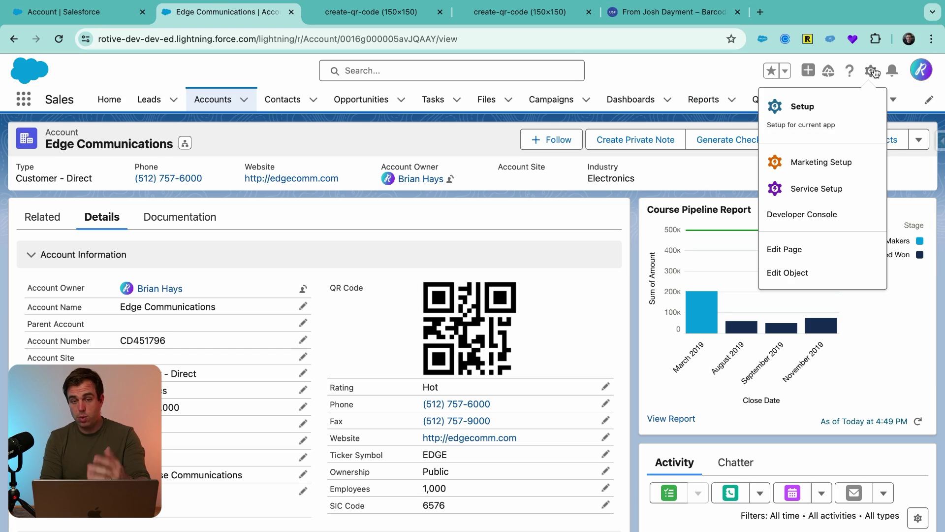
{"action": "left_click", "coordinate": [808, 120]}
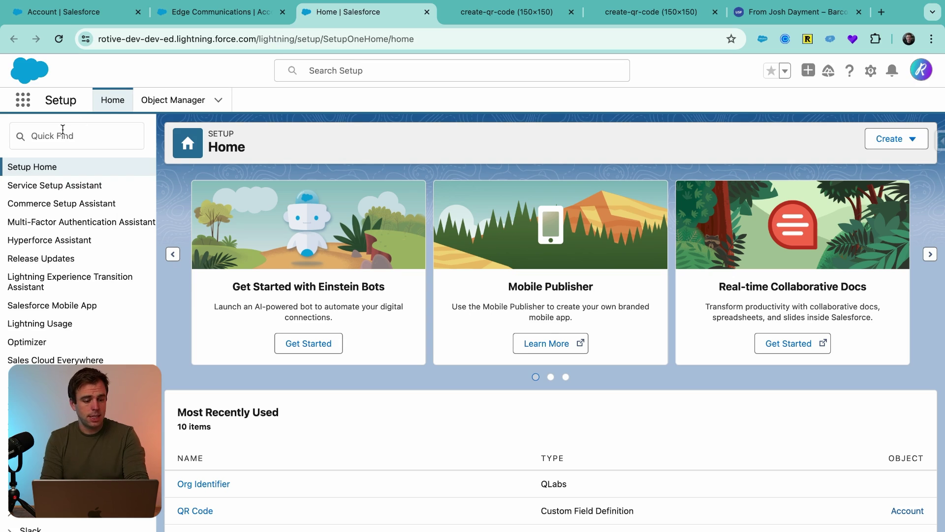
{"action": "left_click", "coordinate": [62, 134]}
{"action": "type", "text": "flow"}
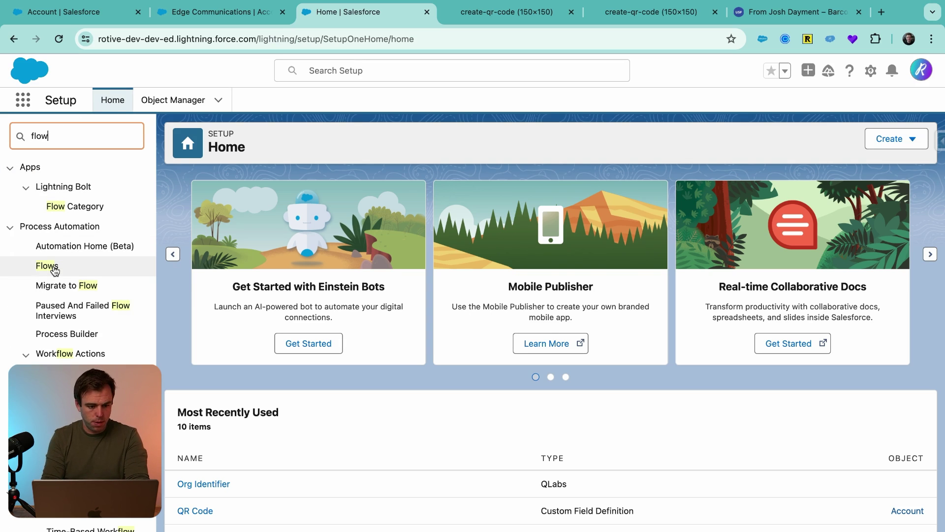
{"action": "left_click", "coordinate": [48, 265]}
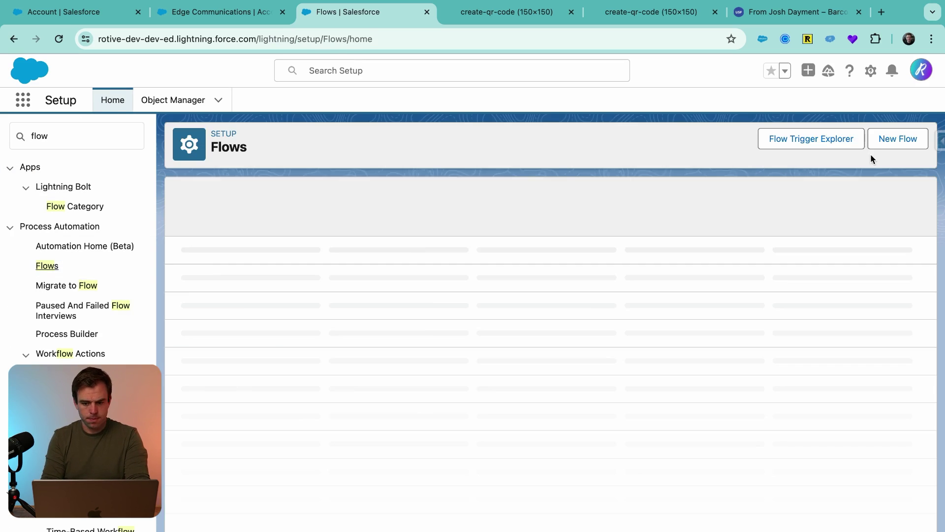
{"action": "left_click", "coordinate": [883, 139]}
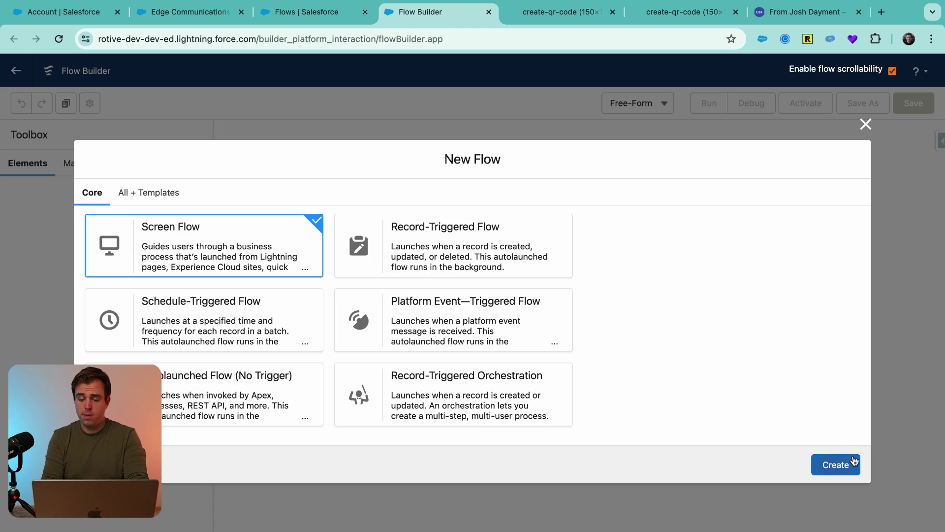
{"action": "left_click", "coordinate": [836, 465]}
{"action": "left_click", "coordinate": [472, 183]}
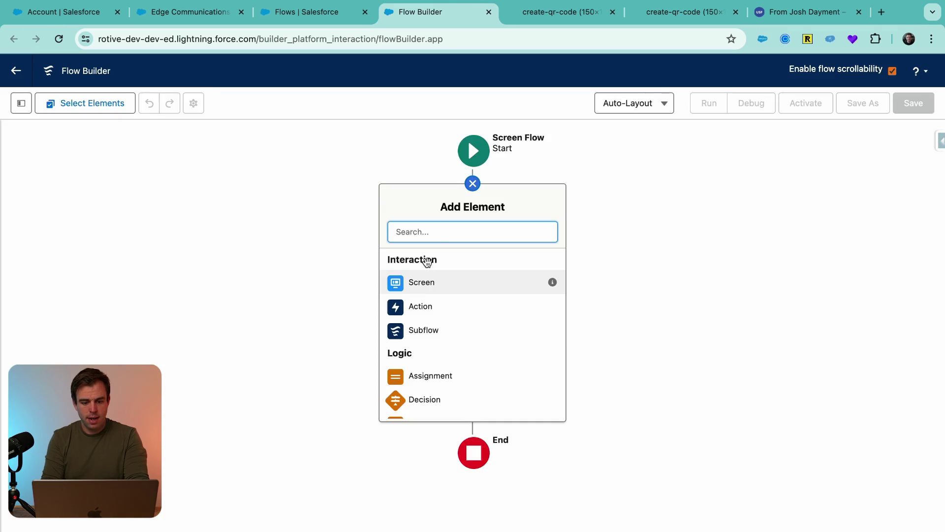
{"action": "left_click", "coordinate": [409, 280]}
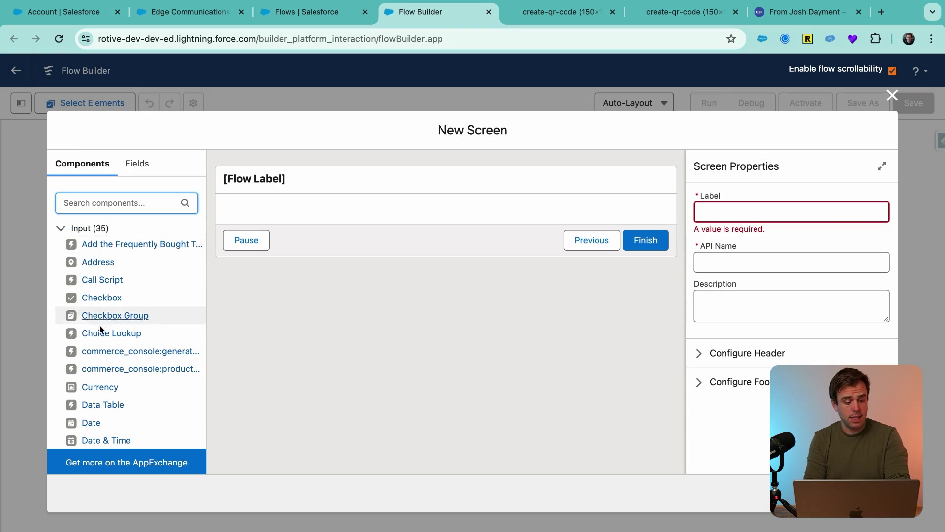
- Add a barcodeScanner component to the screen with API name QRCodeScanner
{"action": "scroll", "coordinate": [114, 343], "scroll_direction": "down", "scroll_amount": 15}
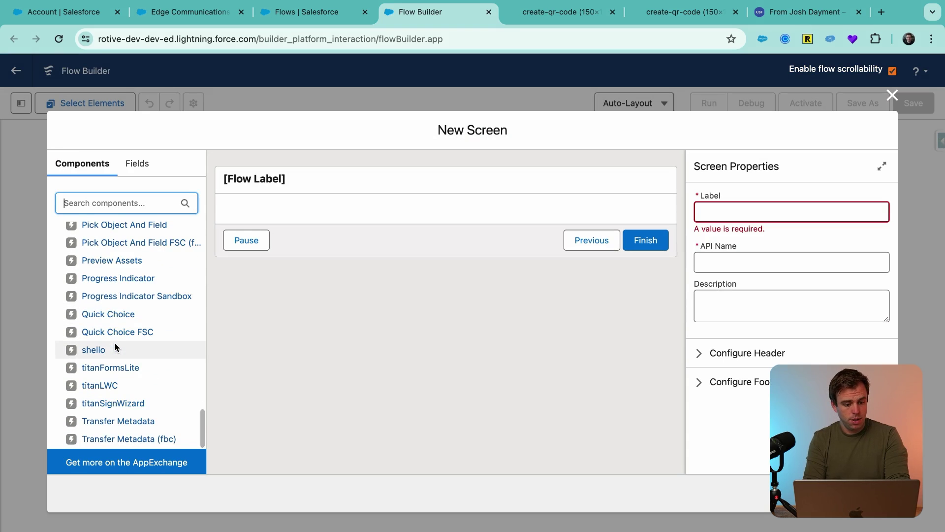
{"action": "scroll", "coordinate": [115, 346], "scroll_direction": "up", "scroll_amount": 10}
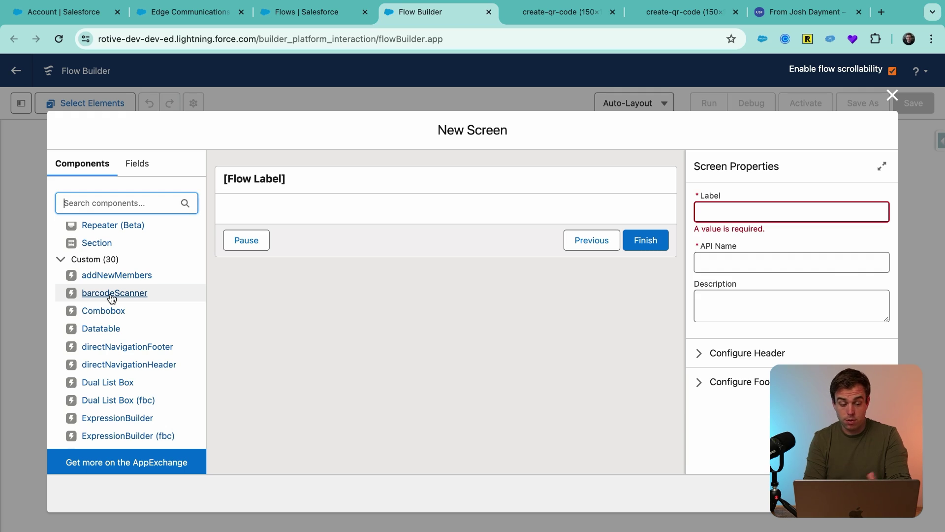
{"action": "left_click_drag", "start_coordinate": [112, 296], "coordinate": [331, 213]}
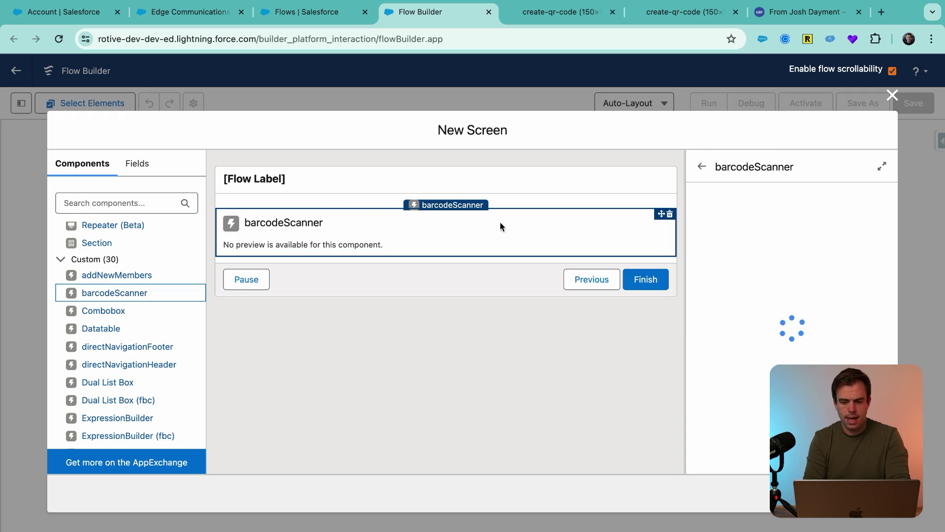
{"action": "left_click", "coordinate": [718, 206]}
{"action": "type", "text": "QRE"}
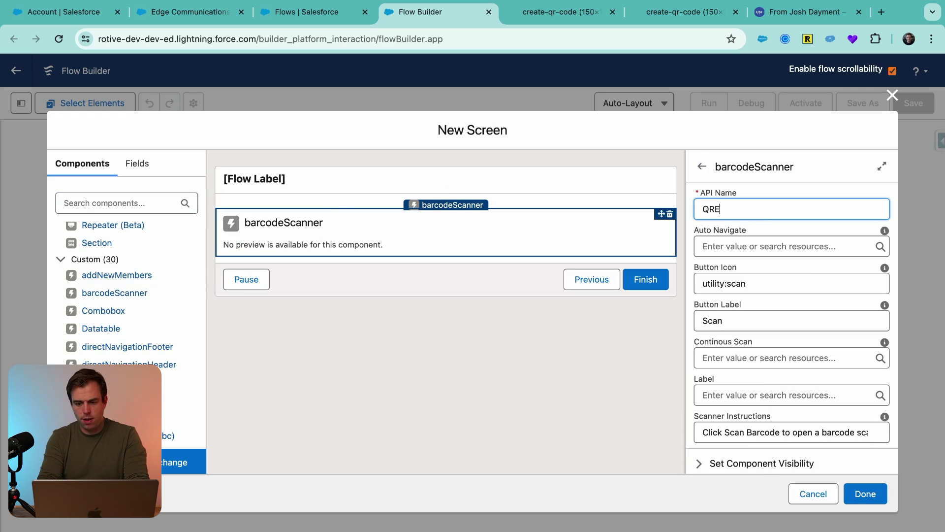
{"action": "key", "text": "BackSpace"}
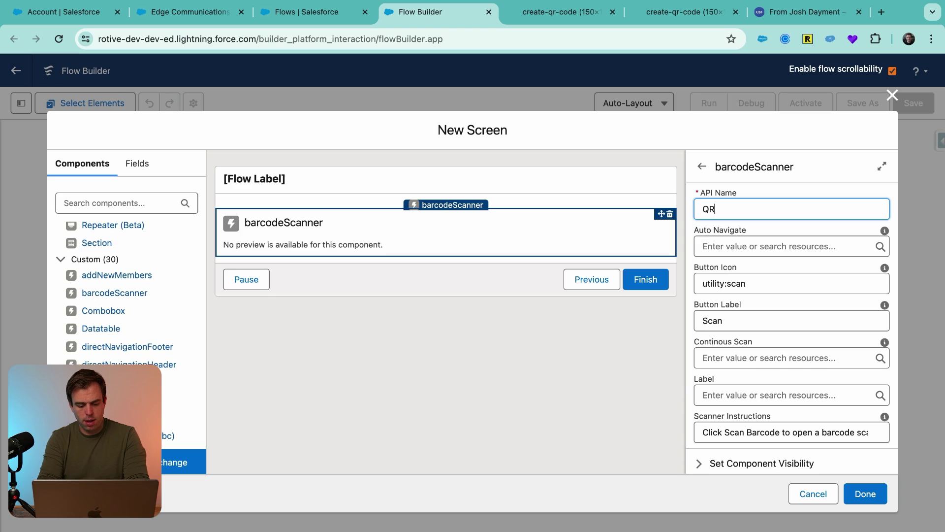
{"action": "type", "text": "CodeScanner"}
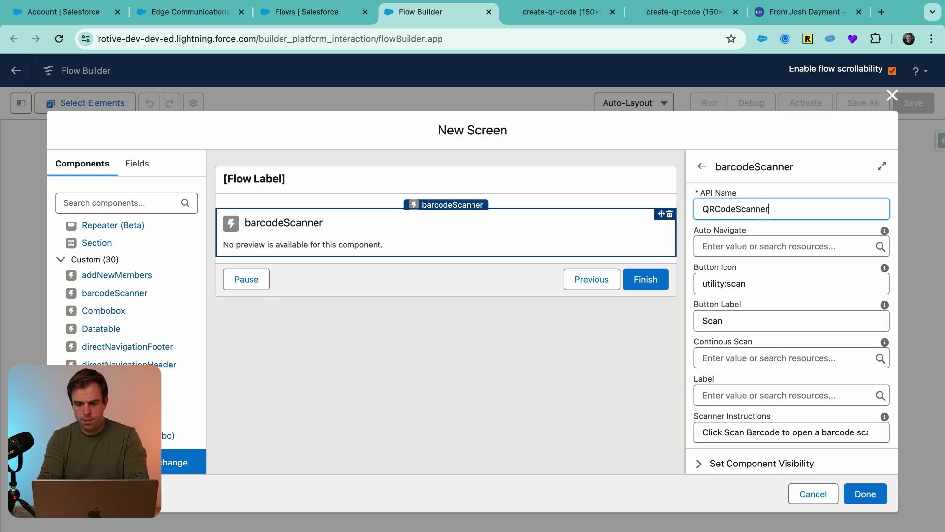
{"action": "mouse_move", "coordinate": [885, 232]}
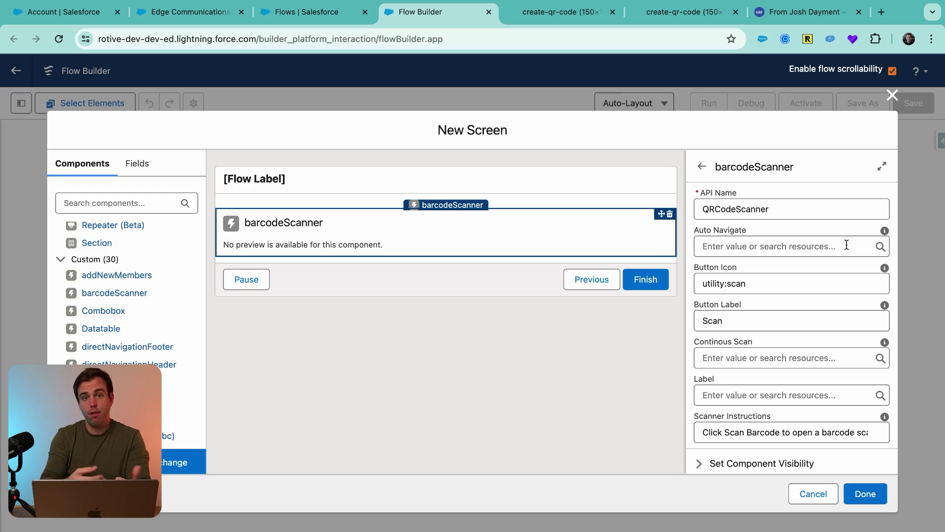
{"action": "scroll", "coordinate": [832, 259], "scroll_direction": "down", "scroll_amount": 3}
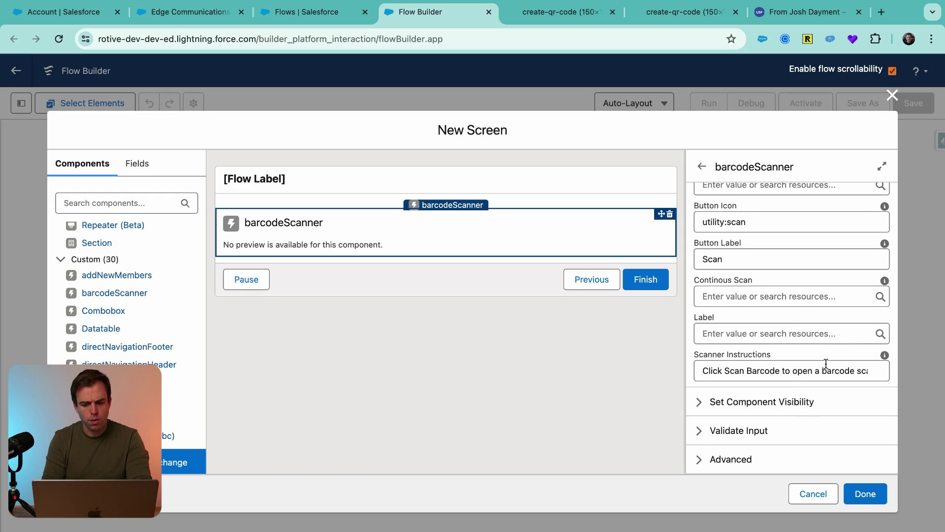
{"action": "scroll", "coordinate": [761, 320], "scroll_direction": "up", "scroll_amount": 3}
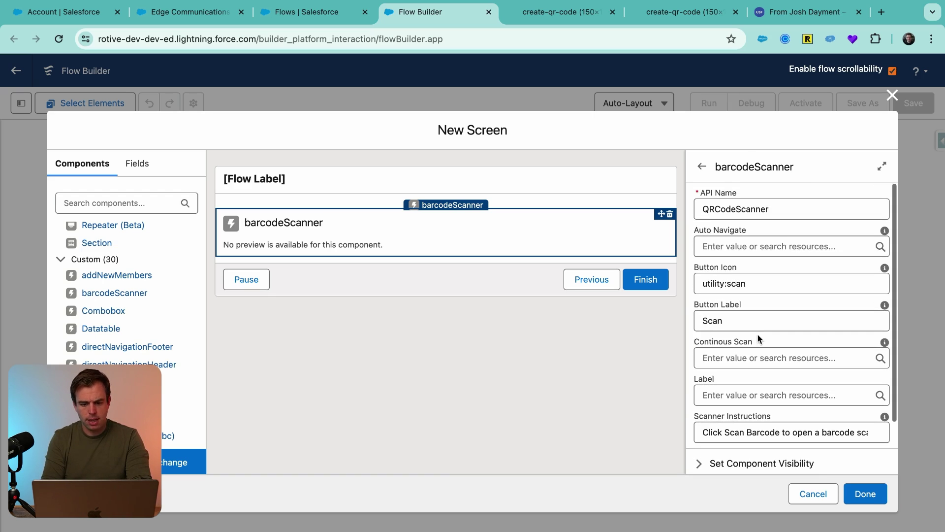
{"action": "left_click", "coordinate": [483, 167]}
- Label the flow's screen 'Scanner' and return to the canvas
{"action": "left_click", "coordinate": [743, 208]}
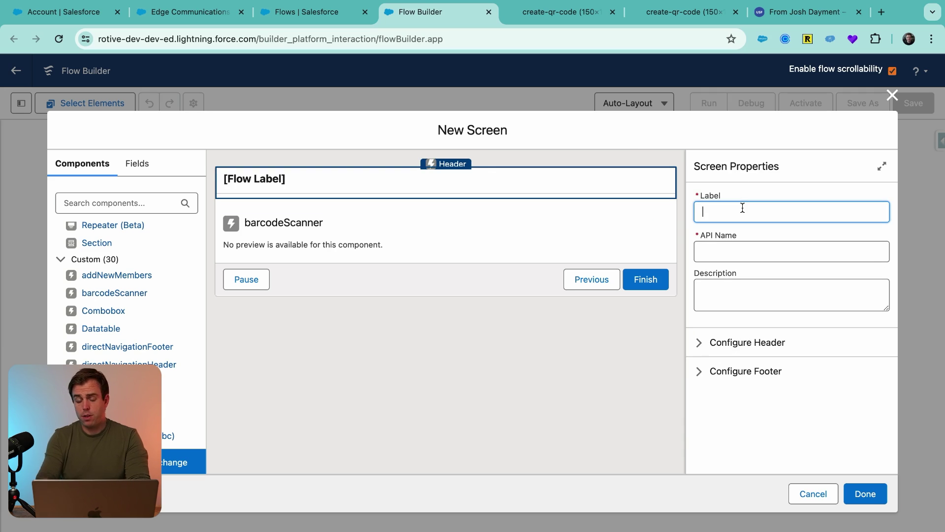
{"action": "type", "text": "Scanner"}
{"action": "key", "text": "Tab"}
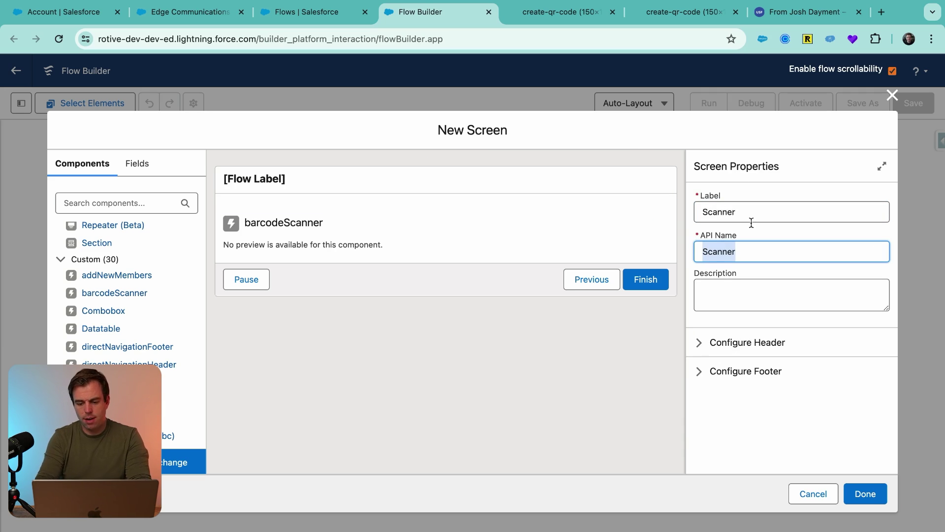
{"action": "left_click", "coordinate": [876, 494]}
- Save the flow as 'QR Code Scanner', activate it, and return to the Setup Flows list
{"action": "left_click", "coordinate": [915, 103]}
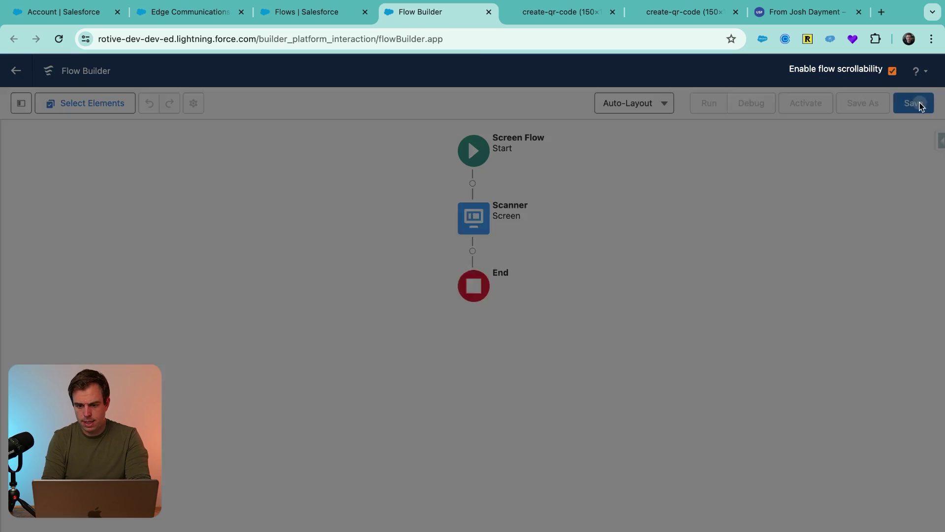
{"action": "type", "text": "QR Code Scanner"}
{"action": "key", "text": "Tab"}
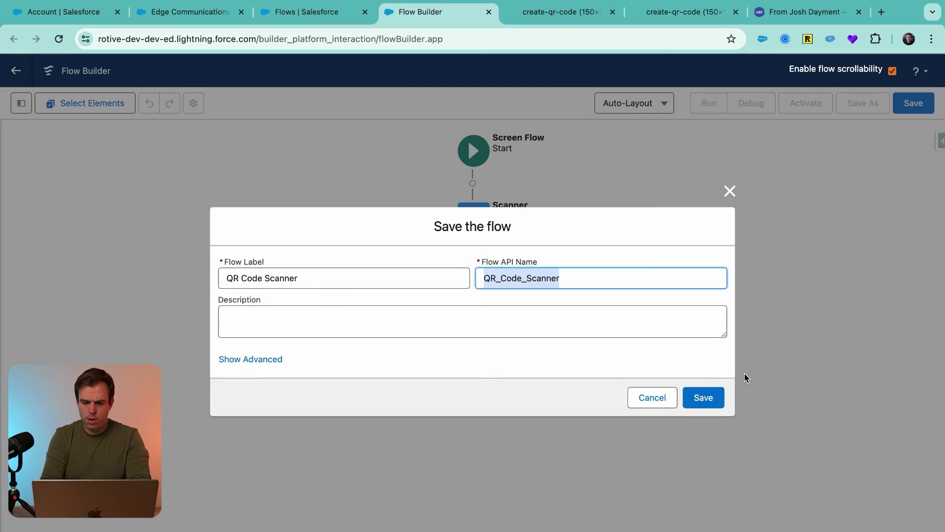
{"action": "left_click", "coordinate": [717, 397]}
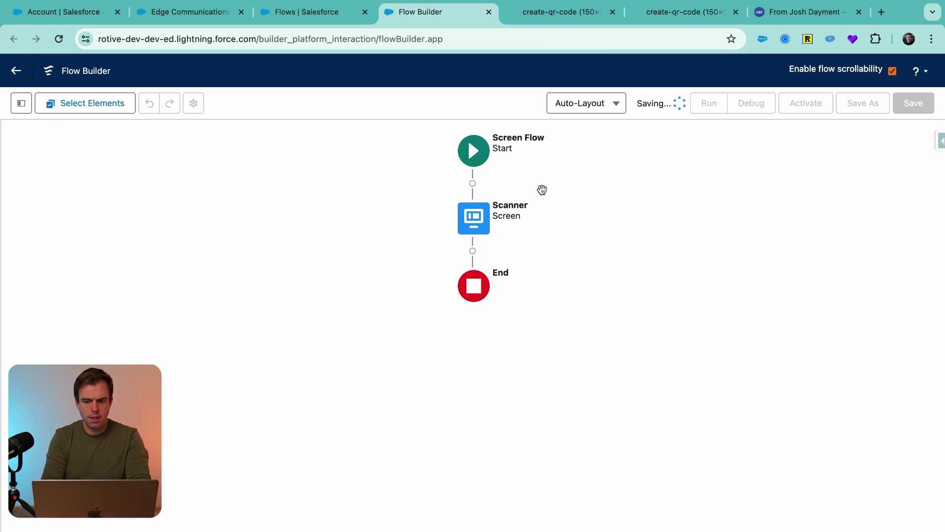
{"action": "left_click", "coordinate": [806, 109]}
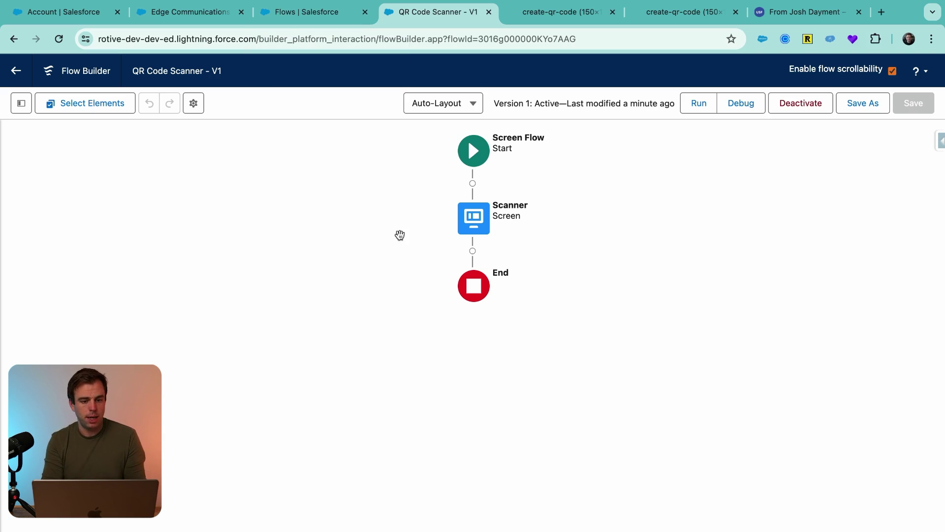
{"action": "left_click", "coordinate": [308, 11]}
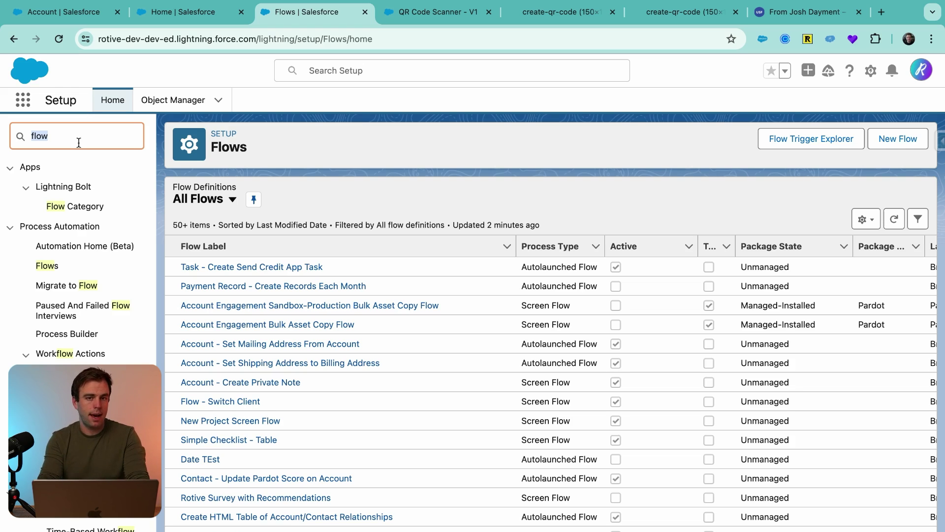
- Open Lightning App Builder via the 'app builder' search and start a new Lightning page
{"action": "type", "text": "app builder"}
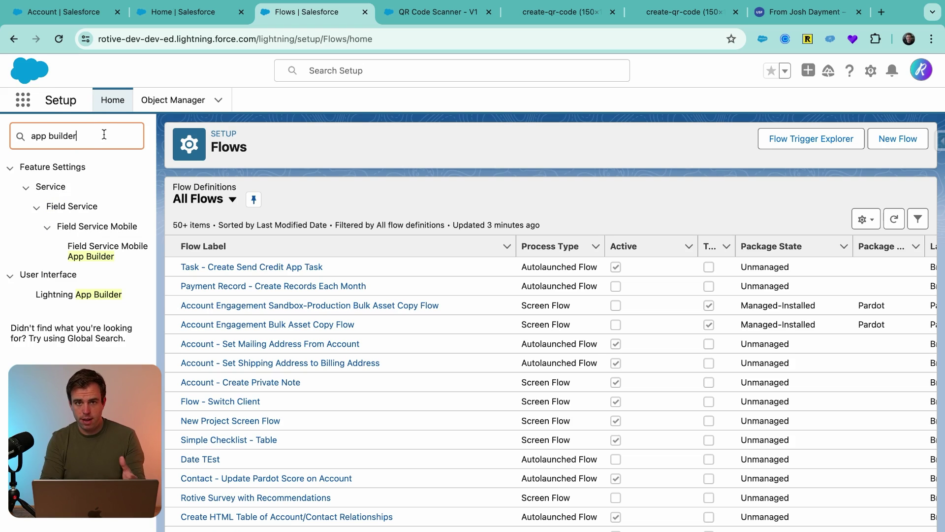
{"action": "left_click", "coordinate": [74, 294]}
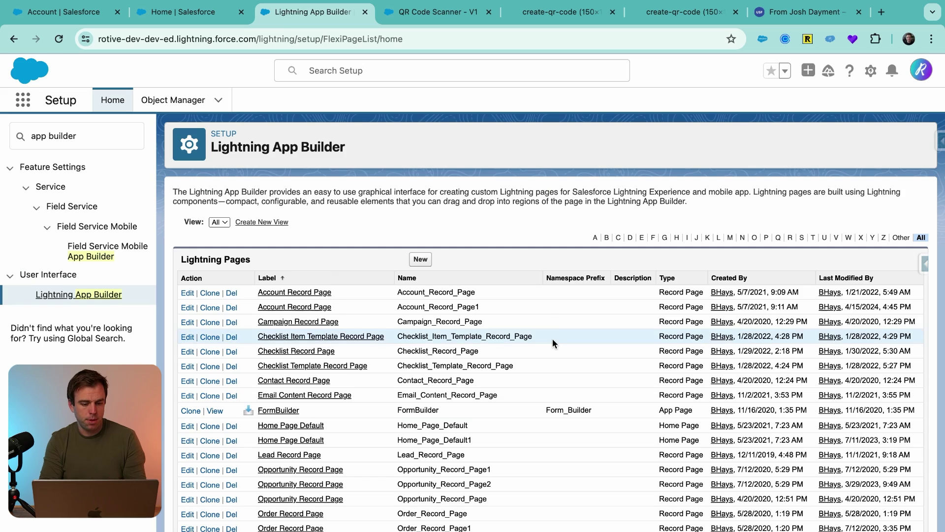
{"action": "left_click", "coordinate": [419, 262]}
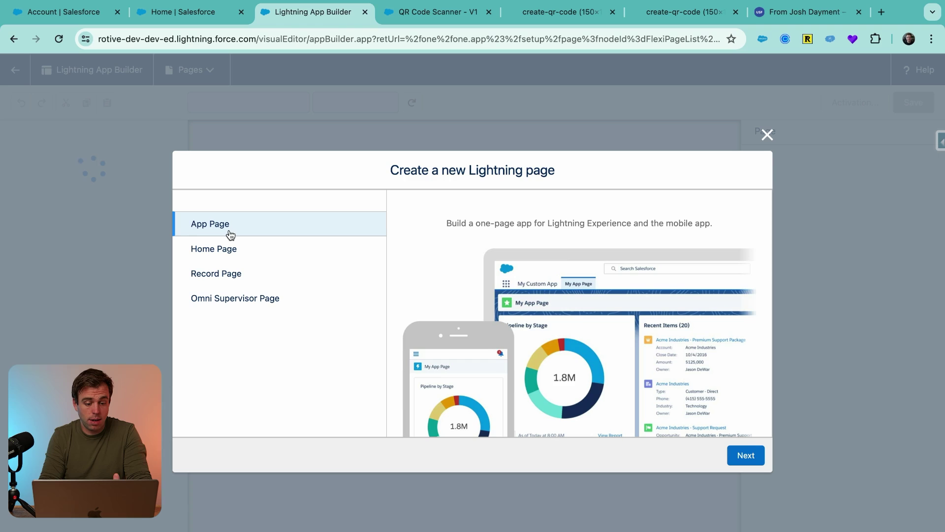
- Compare the Home Page and Record Page types, then choose App Page and continue
{"action": "left_click", "coordinate": [230, 249]}
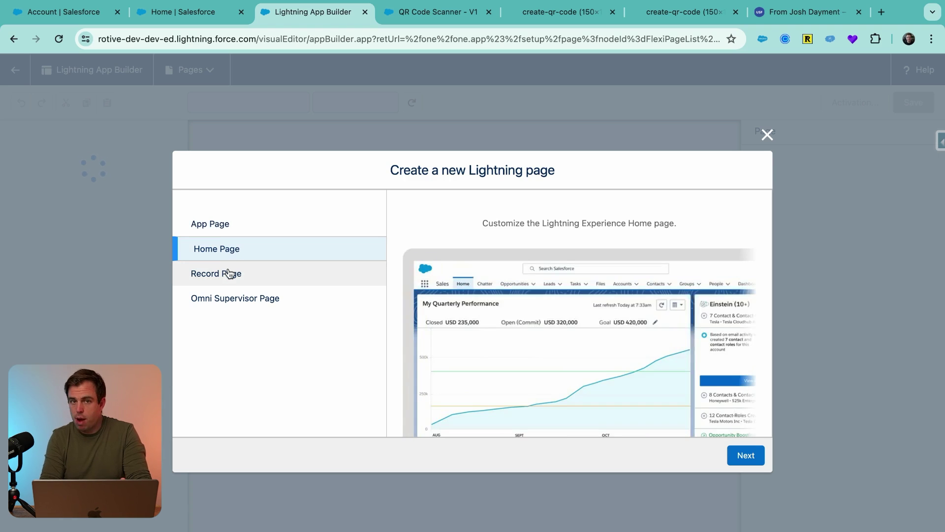
{"action": "left_click", "coordinate": [227, 274]}
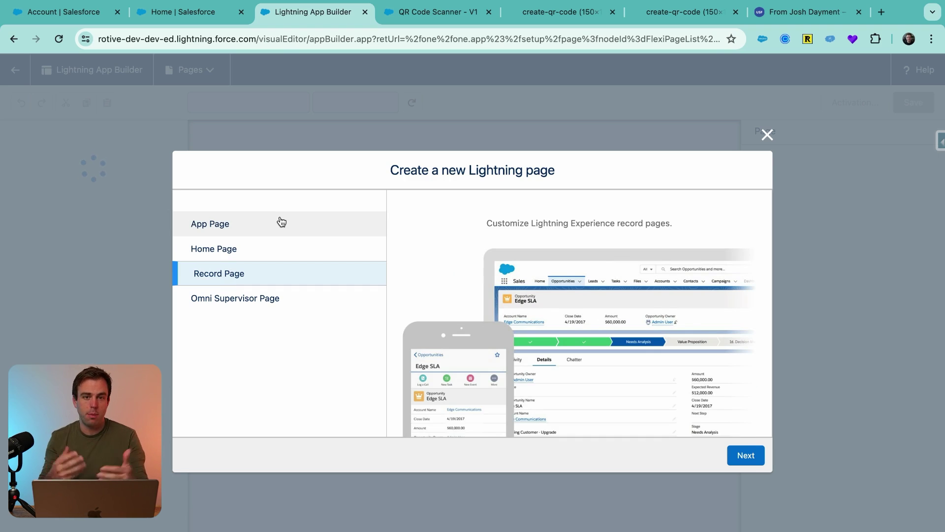
{"action": "left_click", "coordinate": [266, 223]}
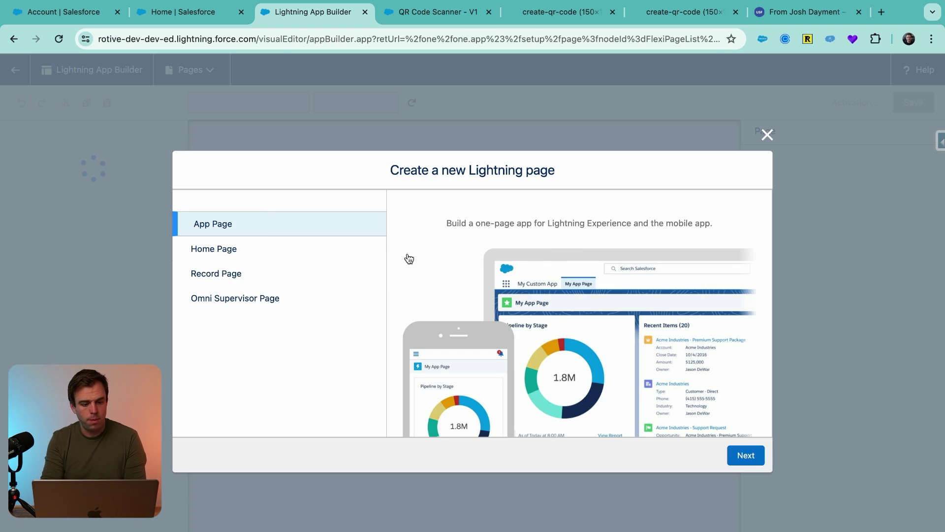
{"action": "left_click", "coordinate": [752, 455]}
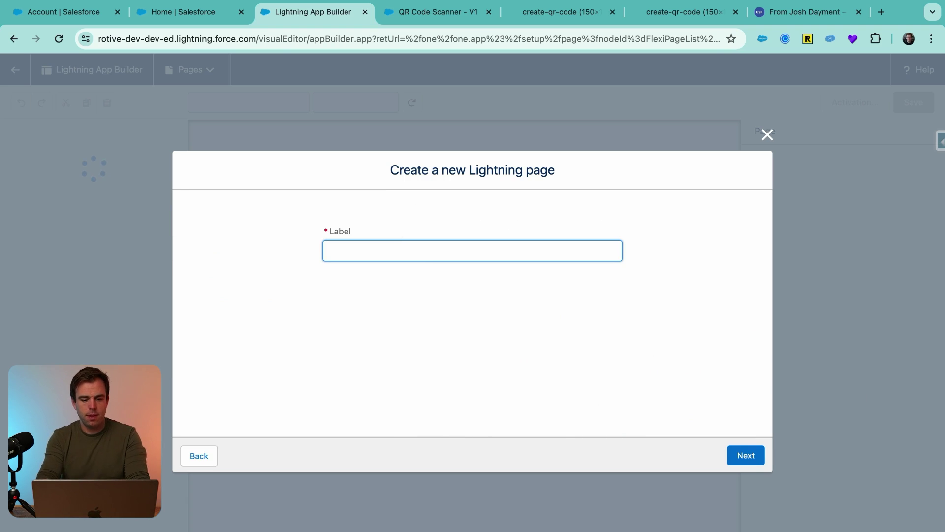
- Create the Scanner app page with the One Region layout and dismiss the tip
{"action": "left_click", "coordinate": [743, 452]}
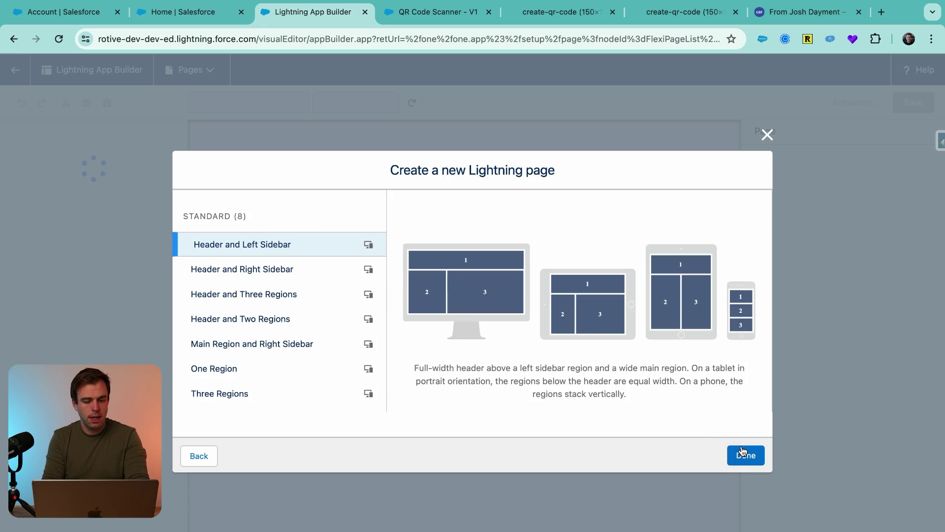
{"action": "left_click", "coordinate": [227, 368]}
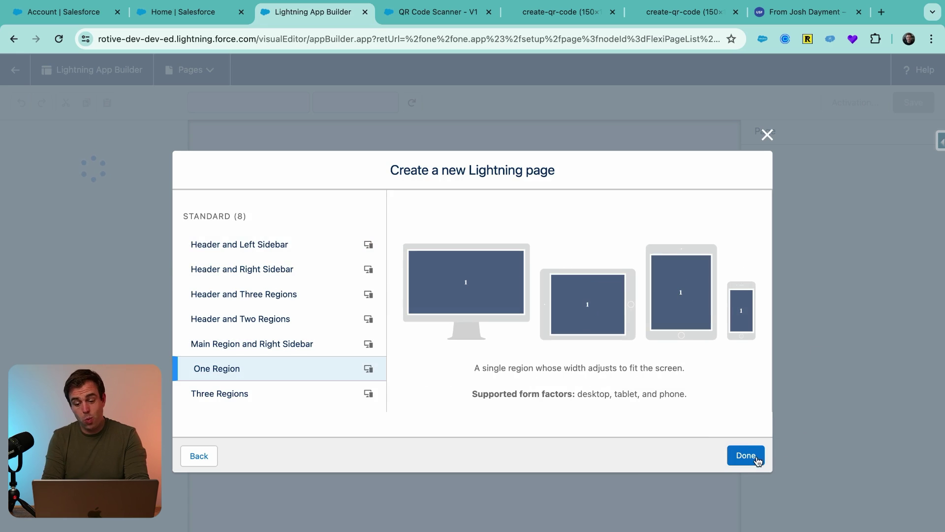
{"action": "left_click", "coordinate": [754, 459]}
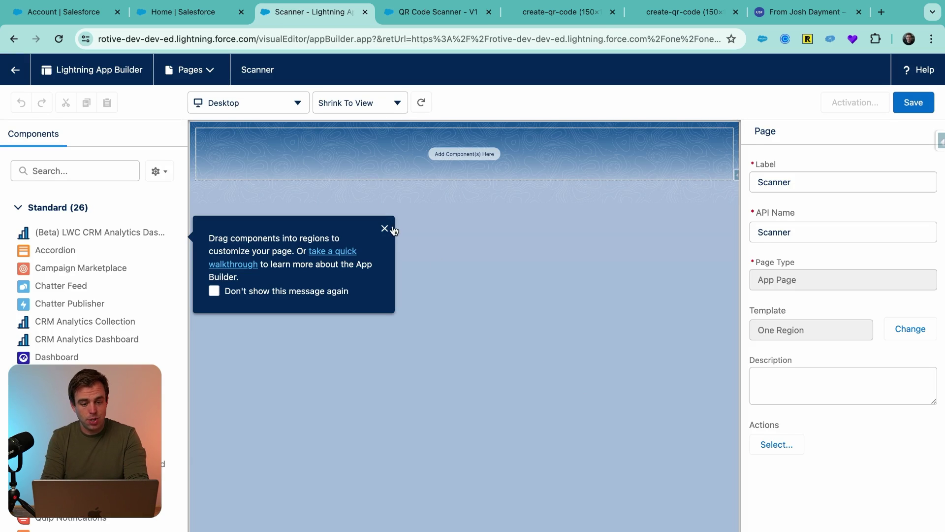
{"action": "left_click", "coordinate": [385, 228]}
- Add a Flow component running QR Code Scanner to the page and save it
{"action": "left_click", "coordinate": [76, 170]}
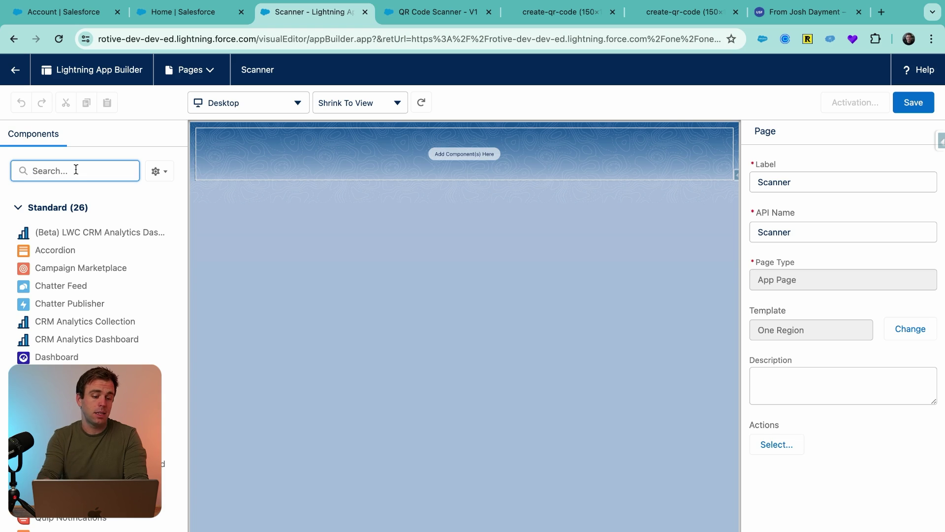
{"action": "type", "text": "flow"}
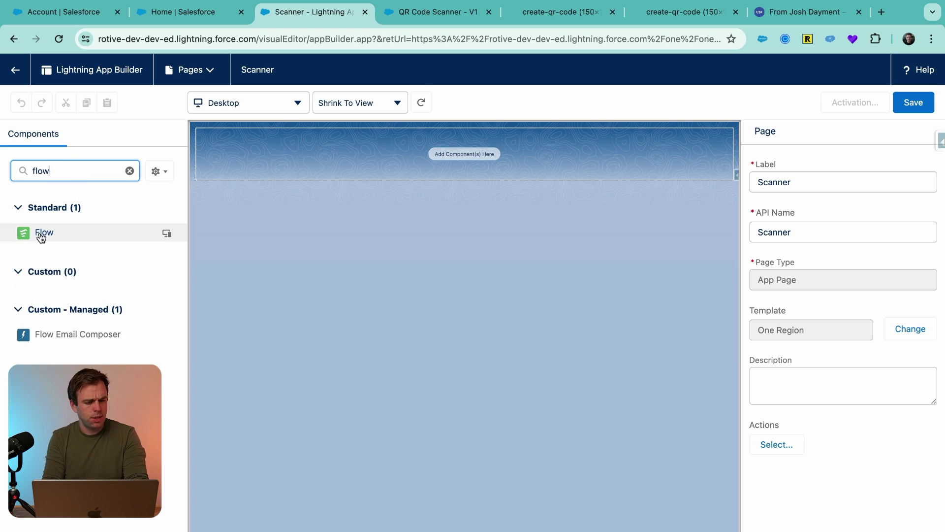
{"action": "left_click_drag", "start_coordinate": [38, 236], "coordinate": [601, 154]}
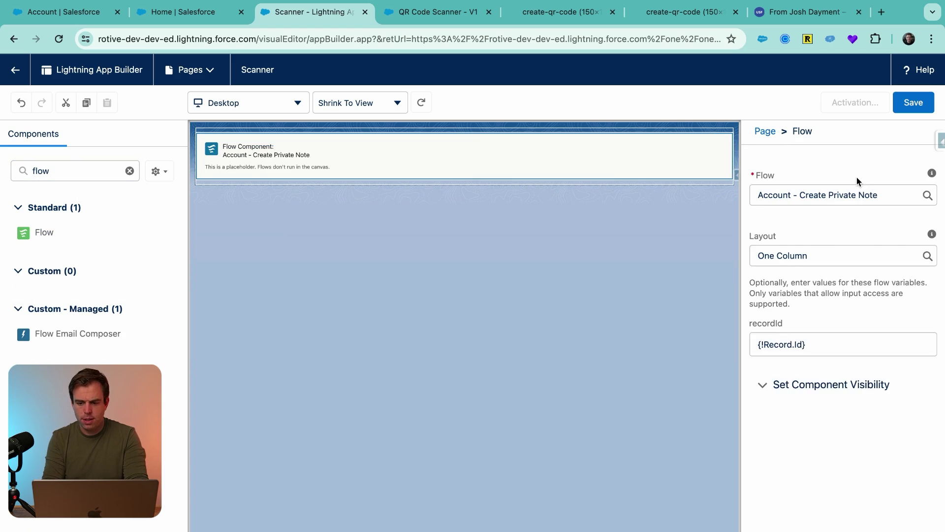
{"action": "left_click", "coordinate": [860, 189]}
{"action": "left_click", "coordinate": [866, 240]}
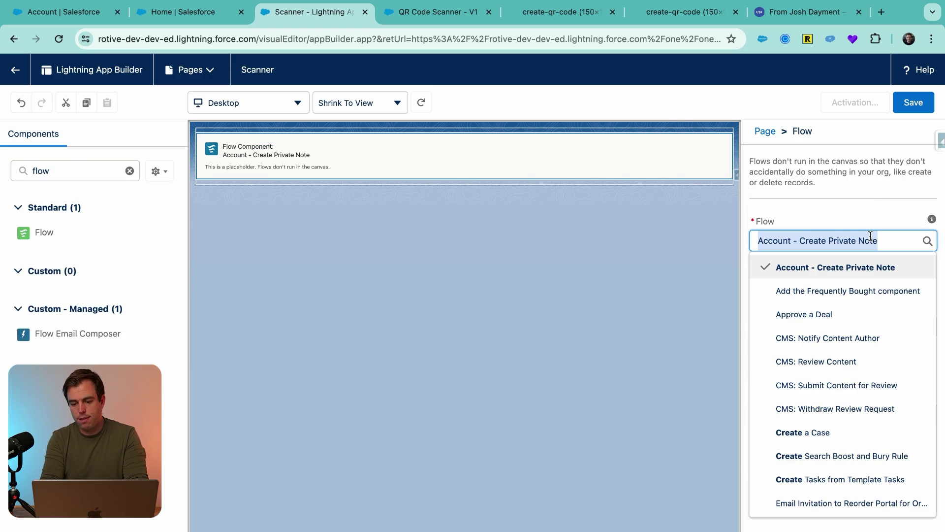
{"action": "type", "text": "qr"}
{"action": "left_click", "coordinate": [854, 291]}
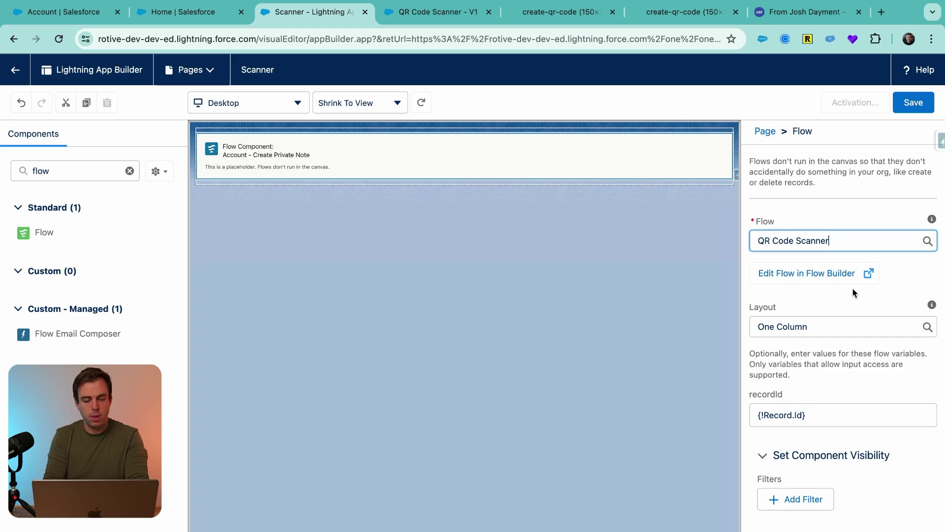
{"action": "left_click", "coordinate": [914, 104]}
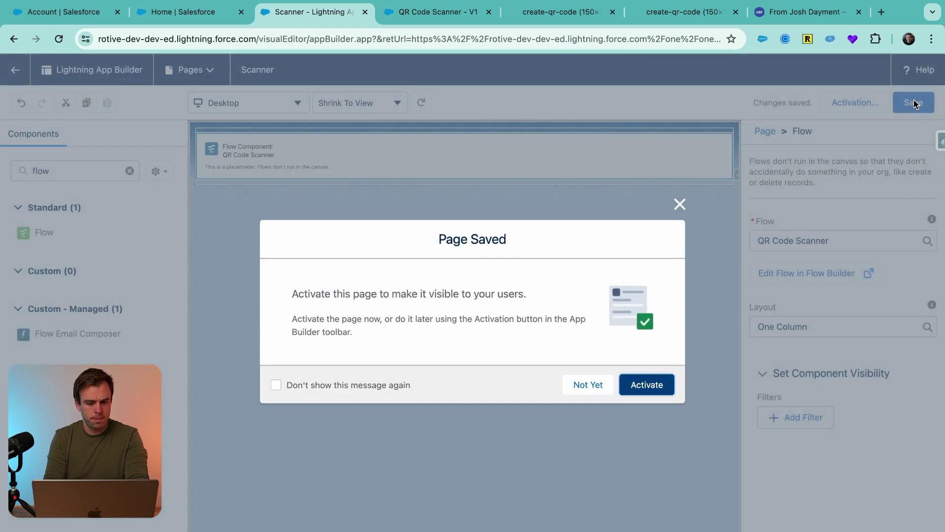
- Activate the Scanner page as the top Mobile Navigation item, save, and go back to Accounts
{"action": "left_click", "coordinate": [646, 388]}
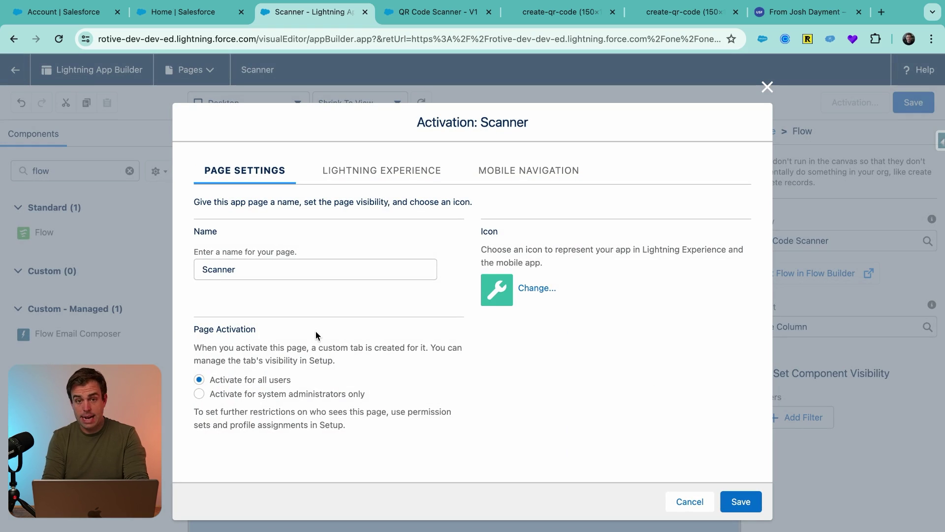
{"action": "left_click", "coordinate": [540, 182]}
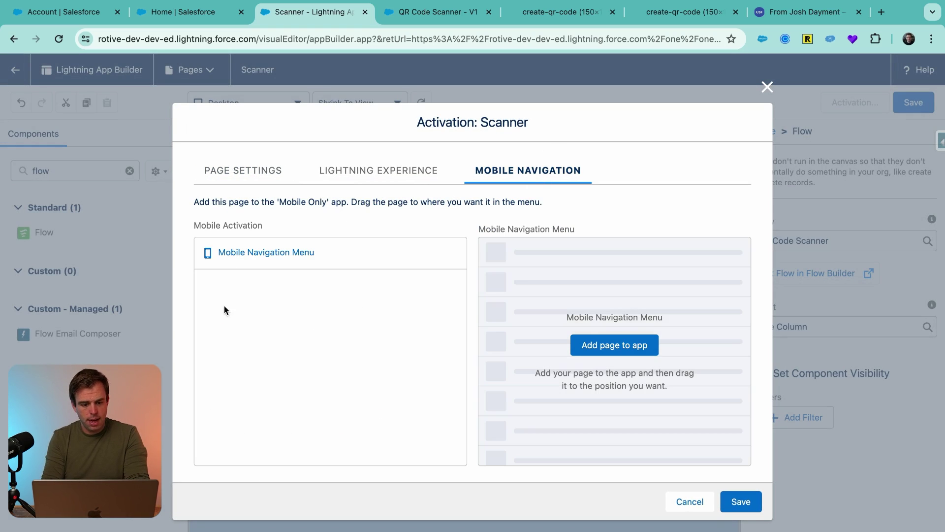
{"action": "left_click", "coordinate": [596, 344]}
{"action": "scroll", "coordinate": [592, 274], "scroll_direction": "up", "scroll_amount": 3}
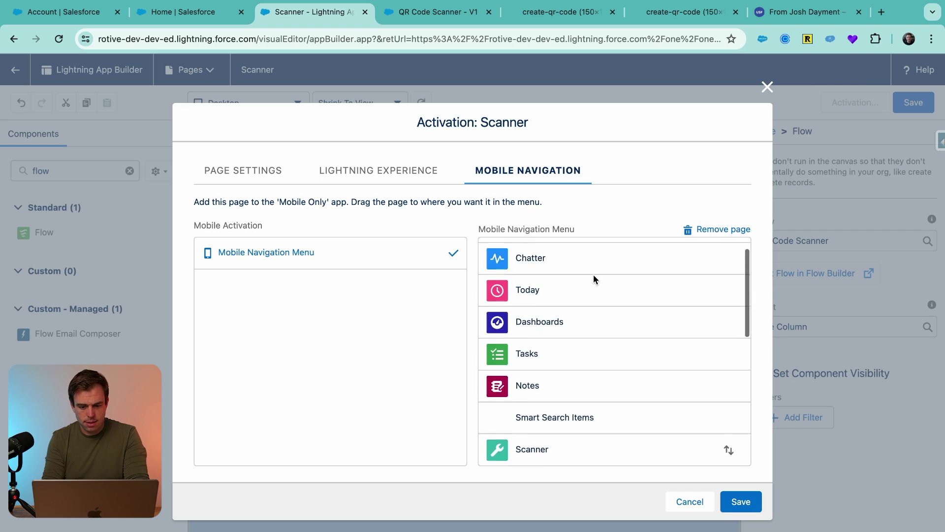
{"action": "scroll", "coordinate": [593, 274], "scroll_direction": "down", "scroll_amount": 10}
{"action": "scroll", "coordinate": [593, 274], "scroll_direction": "up", "scroll_amount": 10}
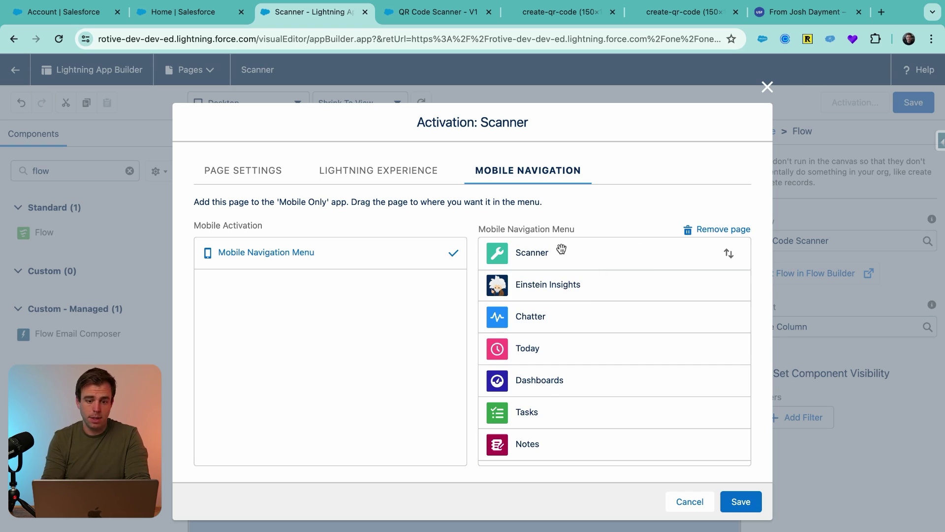
{"action": "left_click", "coordinate": [745, 505]}
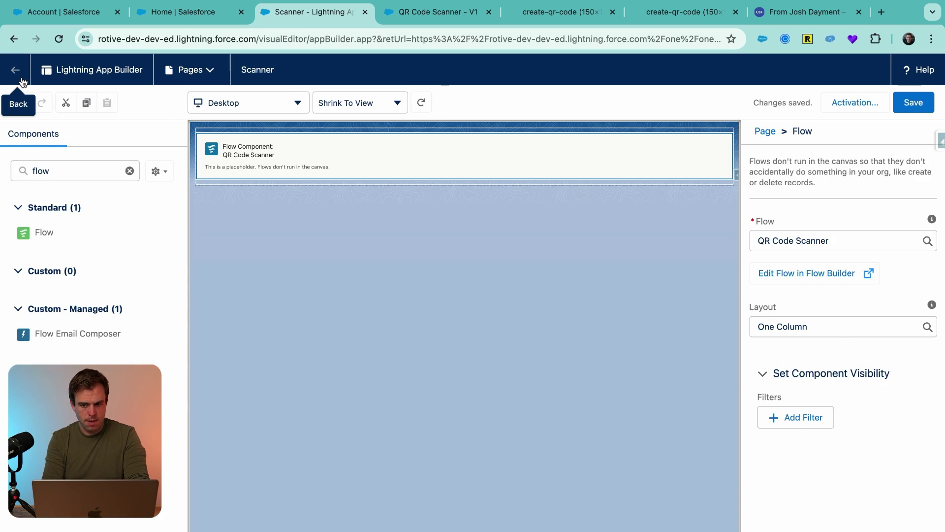
{"action": "left_click", "coordinate": [20, 78]}
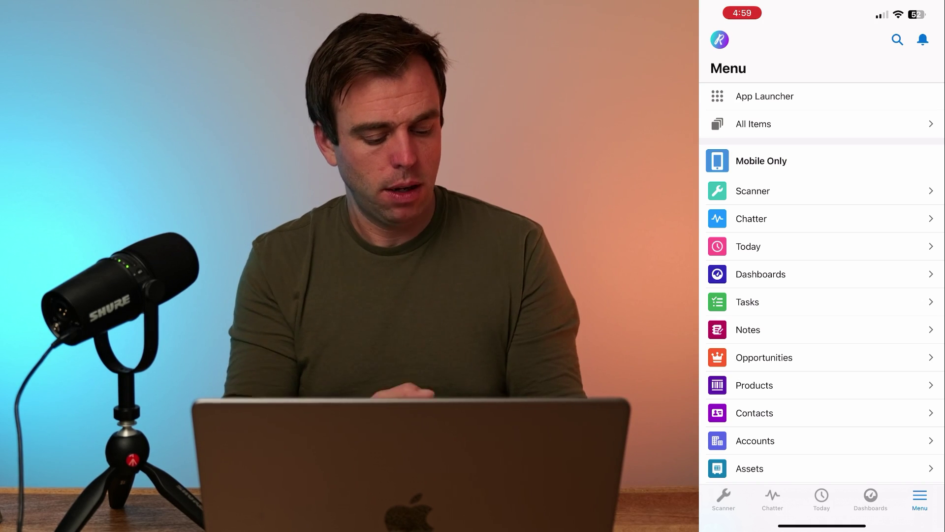
- On the phone, confirm the Mobile Only app in App Launcher, then open the Scanner page
{"action": "scroll", "coordinate": [822, 256], "scroll_direction": "down", "scroll_amount": 1}
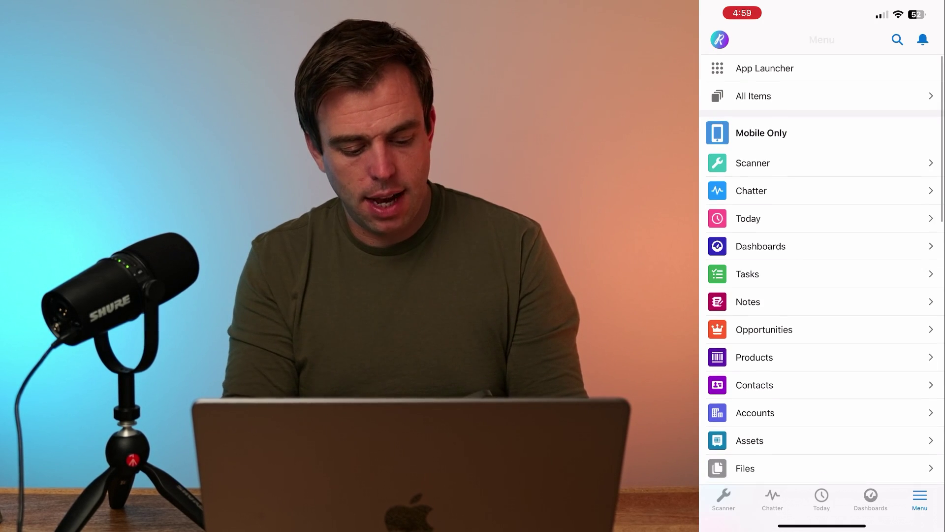
{"action": "scroll", "coordinate": [822, 256], "scroll_direction": "up", "scroll_amount": 1}
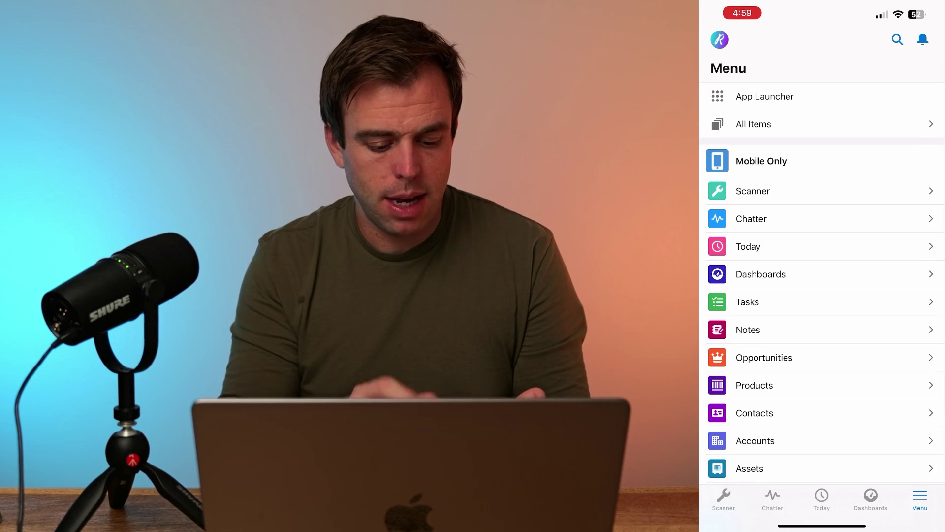
{"action": "left_click", "coordinate": [764, 96]}
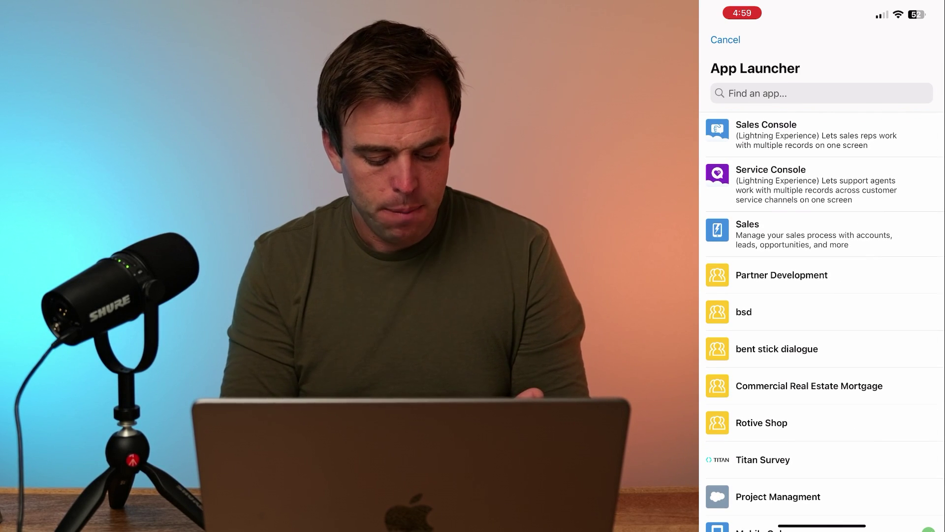
{"action": "scroll", "coordinate": [822, 271], "scroll_direction": "down", "scroll_amount": 2}
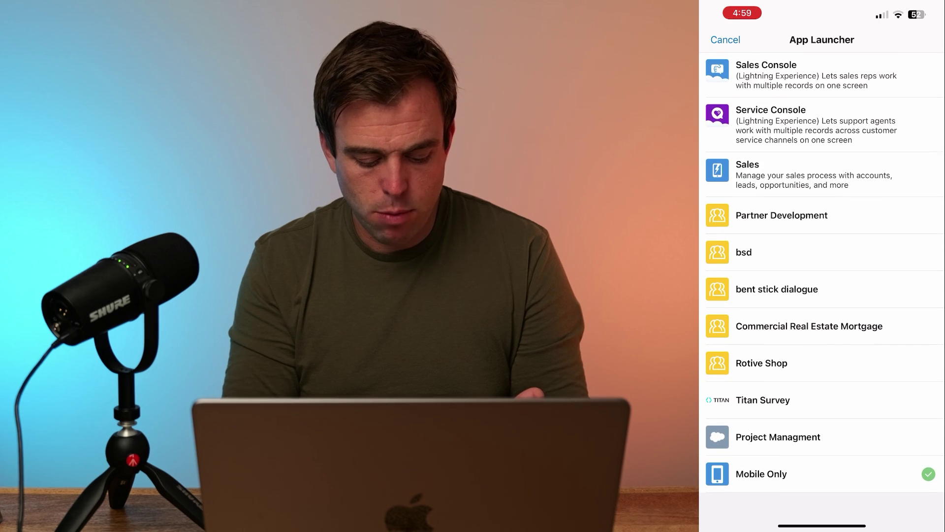
{"action": "left_click", "coordinate": [761, 474]}
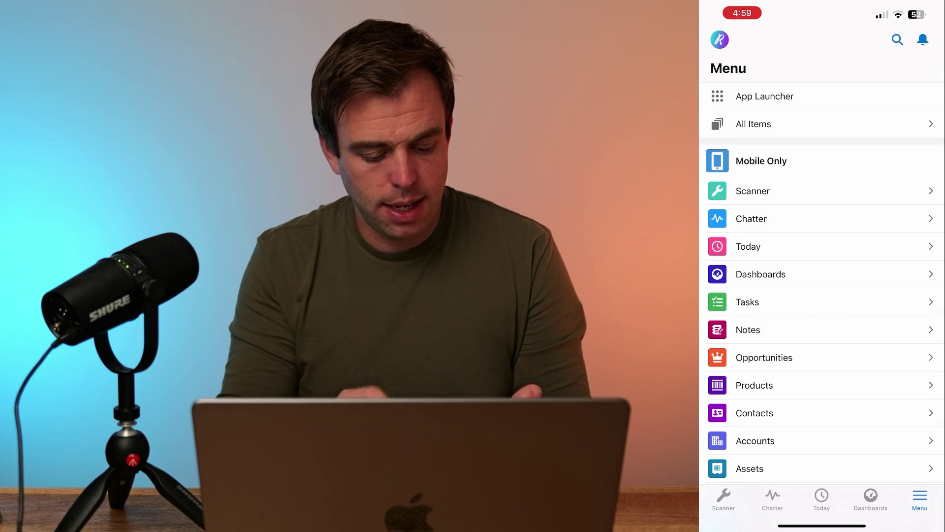
{"action": "left_click", "coordinate": [753, 190]}
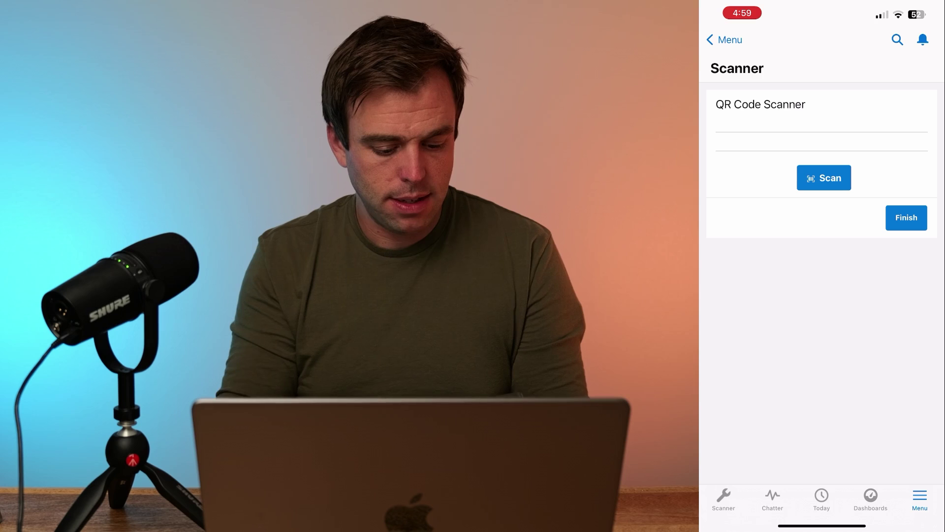
- Start the QR Code Scanner camera to read an account's QR code
{"action": "left_click", "coordinate": [824, 178]}
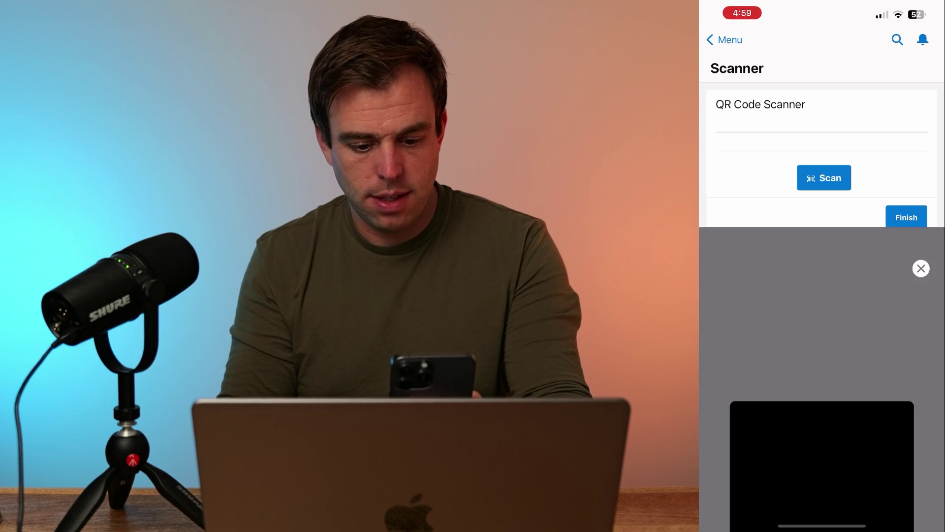